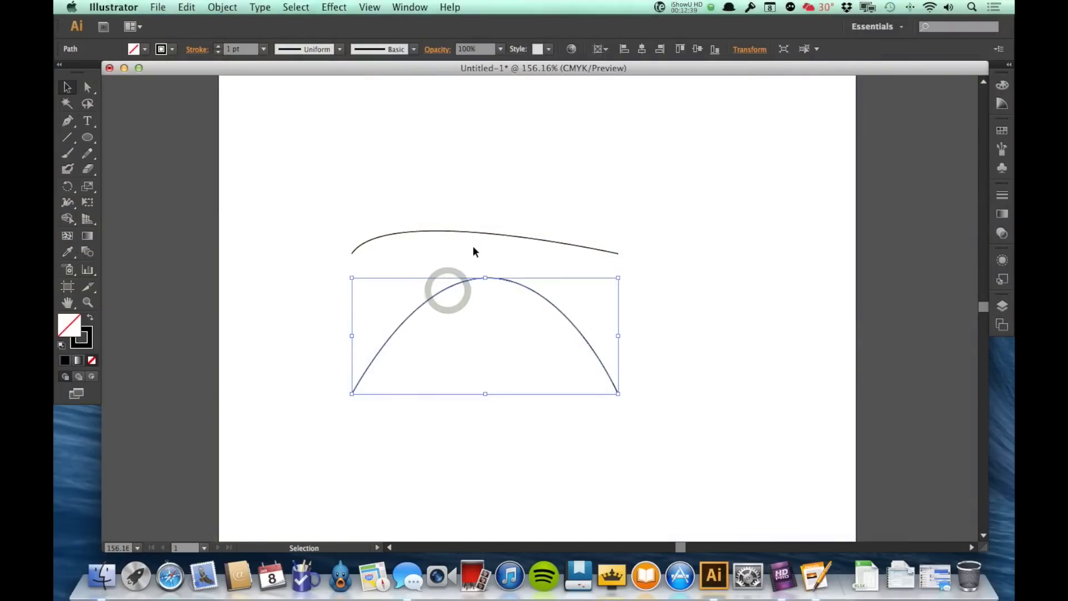
- Delete the lower arch curve, then select and delete the upper curve
{"action": "key", "text": "Delete"}
{"action": "left_click", "coordinate": [471, 233]}
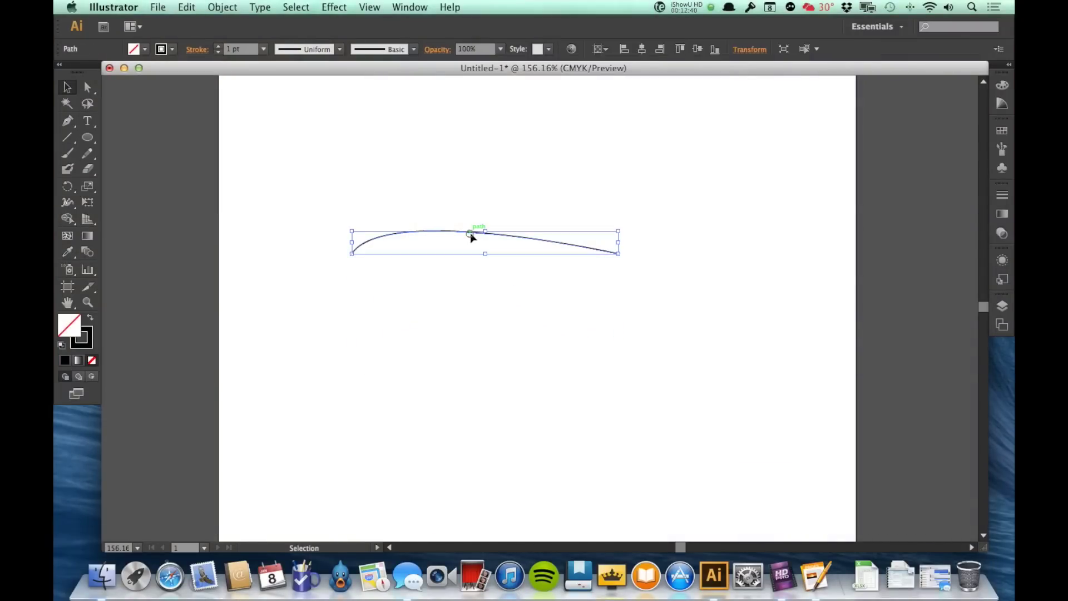
{"action": "key", "text": "Delete"}
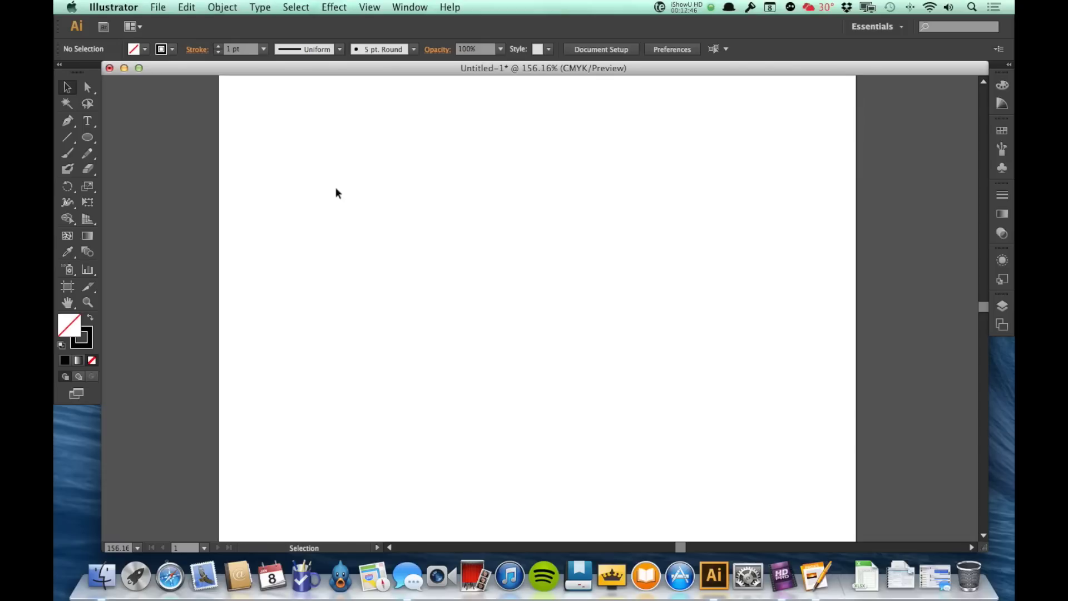
- Draw a four-corner rectangle with the Pen tool and close it at the starting anchor
{"action": "key", "text": "p"}
{"action": "left_click", "coordinate": [366, 219]}
{"action": "left_click", "coordinate": [638, 218]}
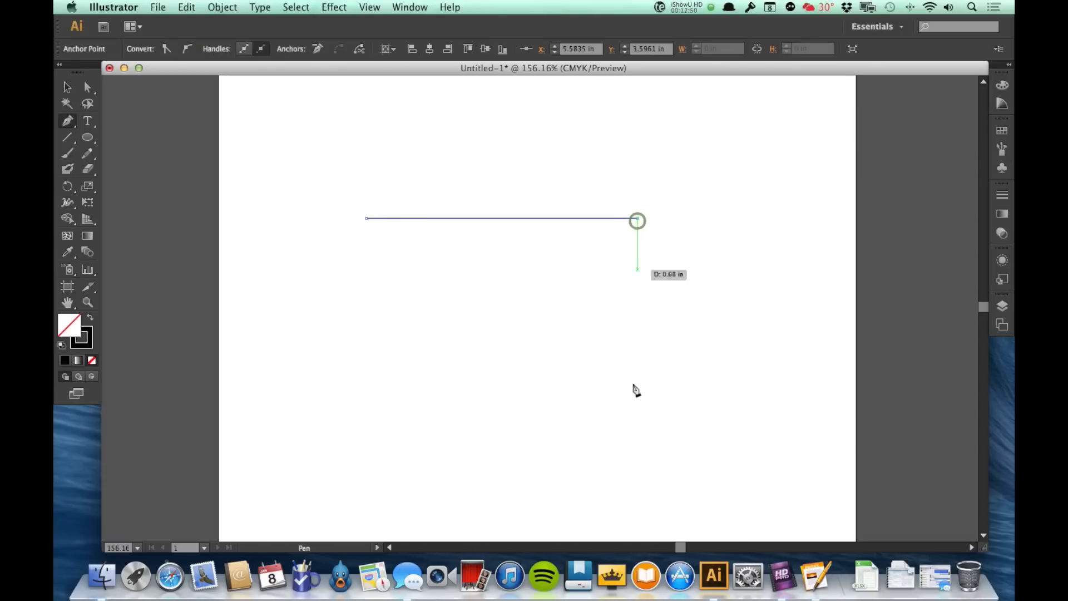
{"action": "left_click", "coordinate": [637, 430]}
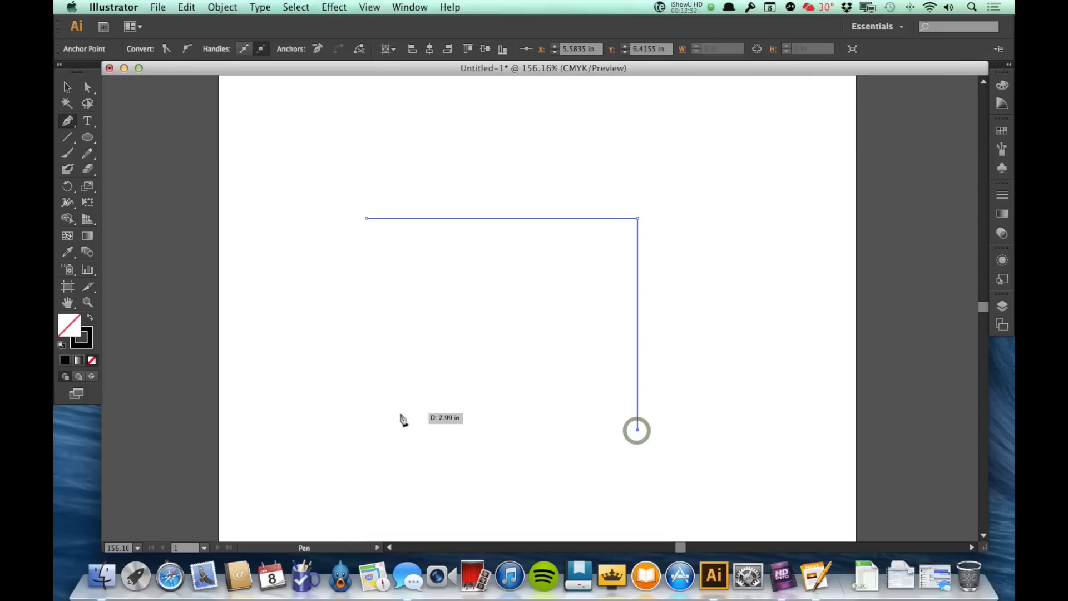
{"action": "left_click", "coordinate": [367, 430]}
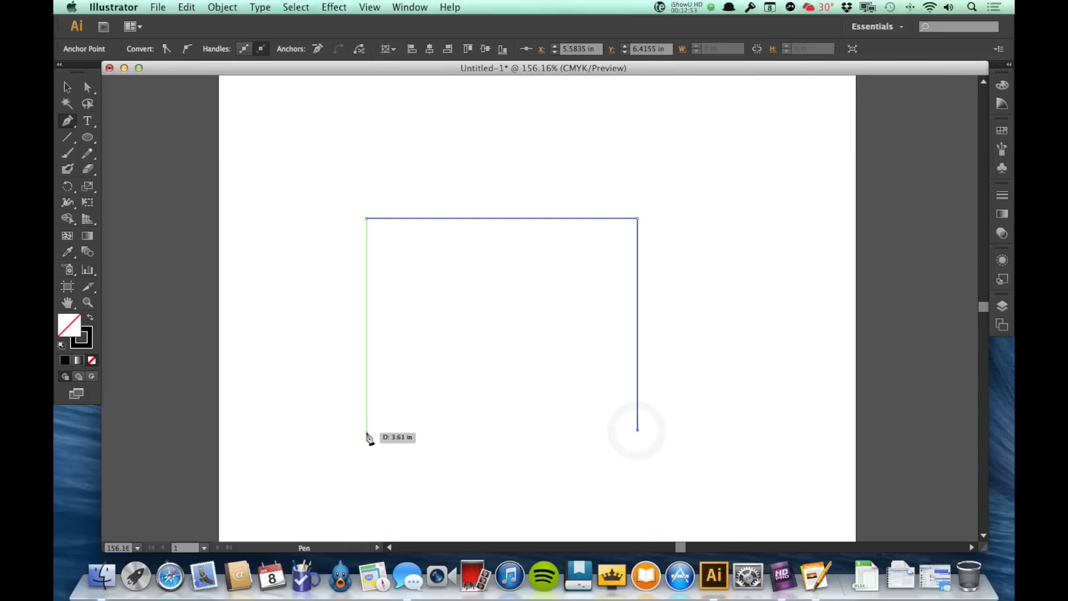
{"action": "left_click", "coordinate": [366, 218]}
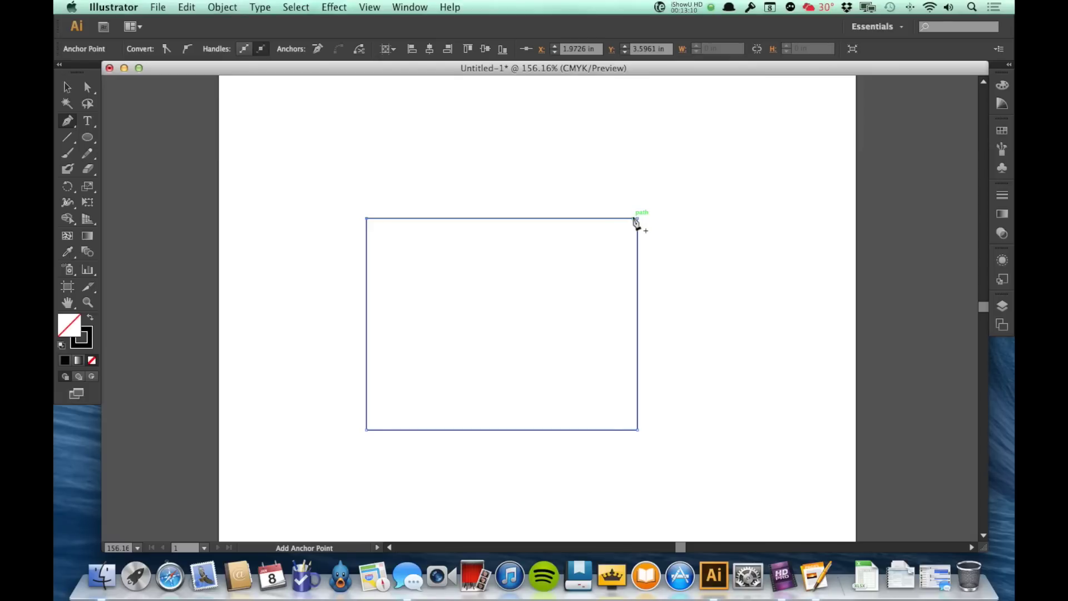
- Use the Convert Anchor Point Tool to drag smooth handles out of the top-right corner
{"action": "left_click", "coordinate": [70, 127]}
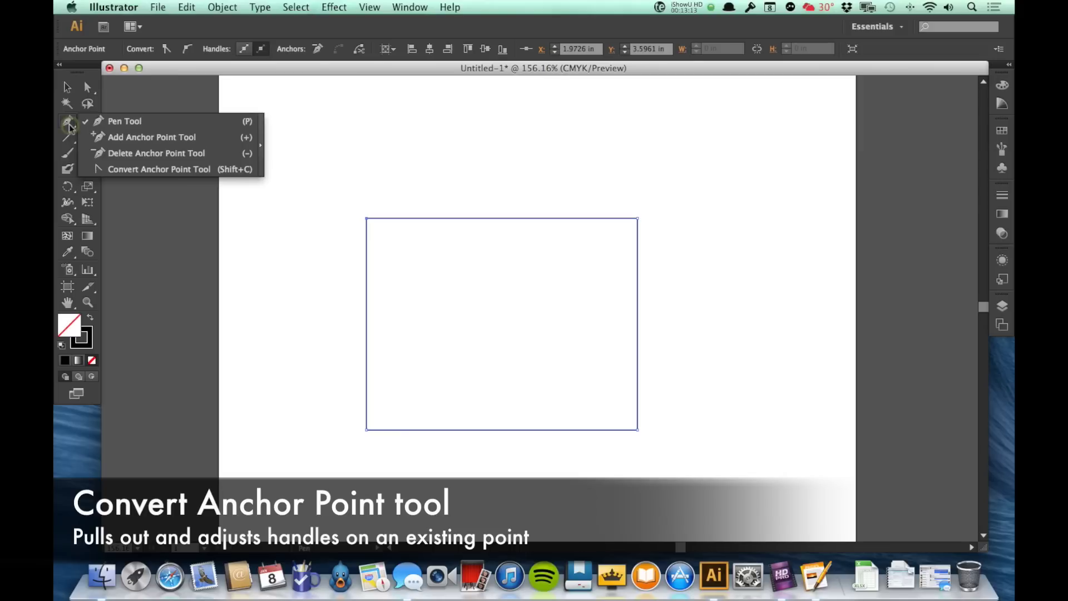
{"action": "left_click", "coordinate": [153, 170]}
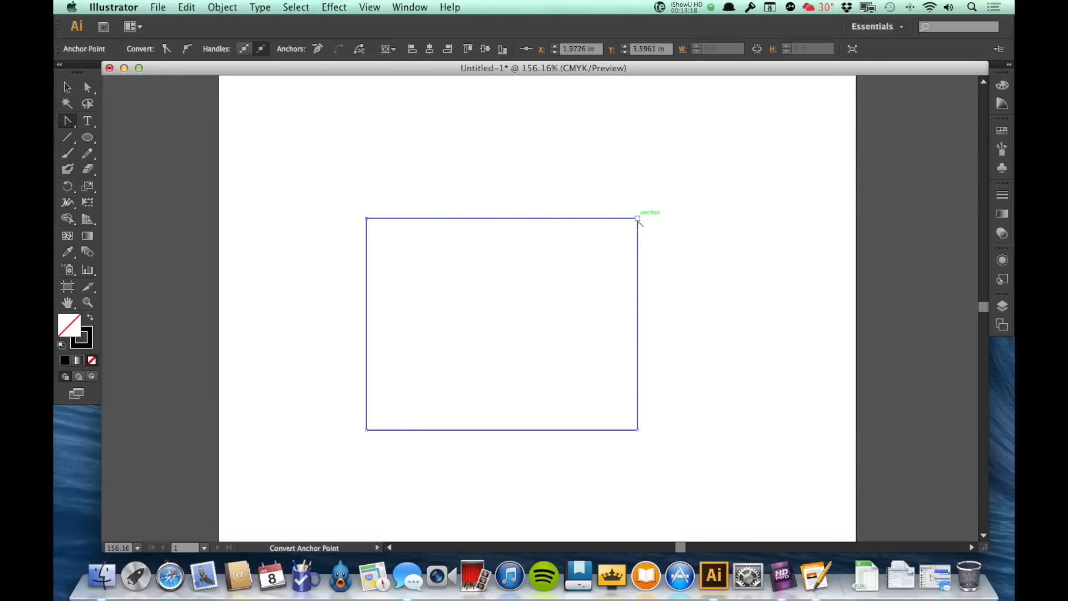
{"action": "left_click_drag", "start_coordinate": [637, 218], "coordinate": [702, 319]}
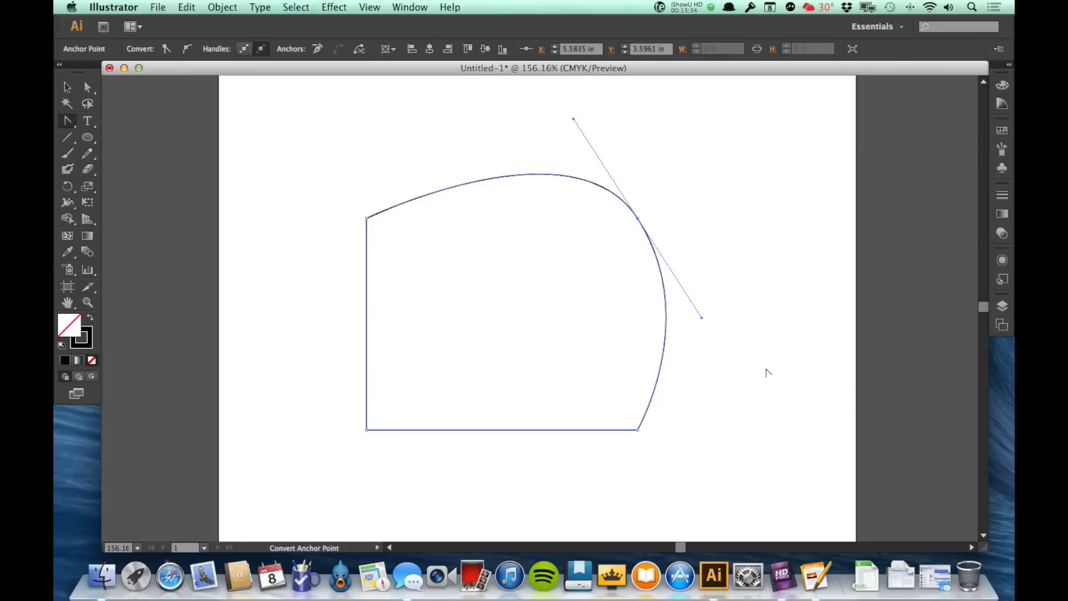
- Select the rectangle's top-right anchor with Direct Selection to reveal its handles
{"action": "left_click", "coordinate": [68, 87]}
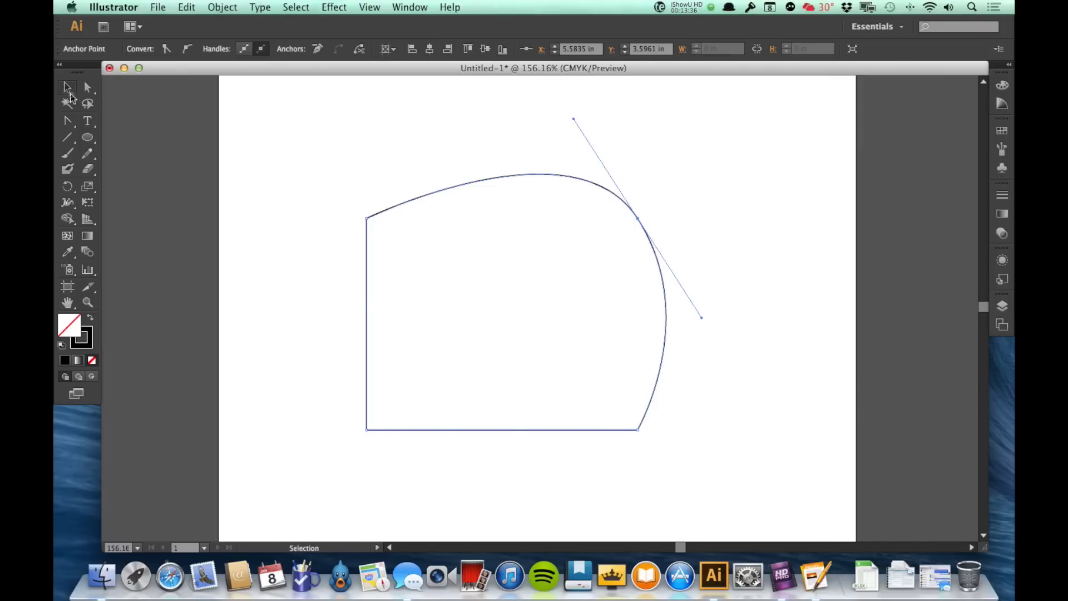
{"action": "left_click", "coordinate": [290, 327]}
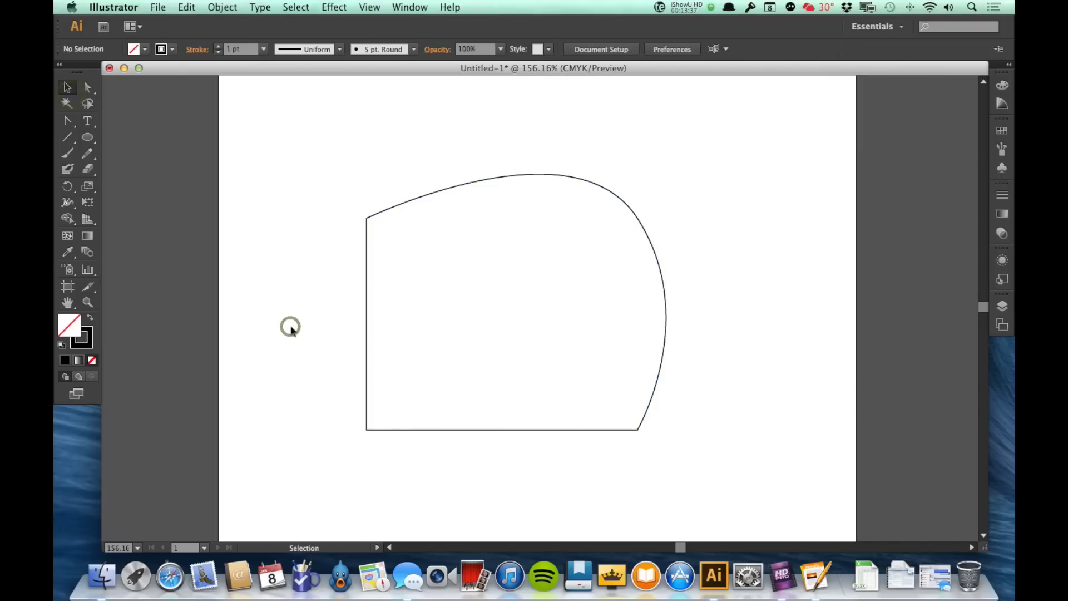
{"action": "left_click", "coordinate": [632, 209]}
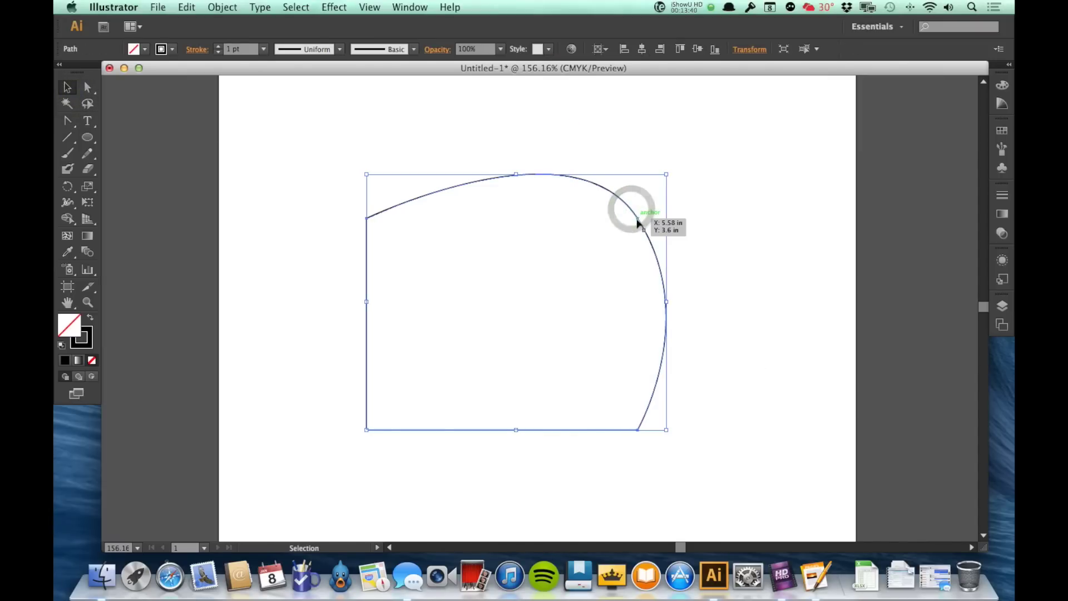
{"action": "left_click", "coordinate": [636, 219]}
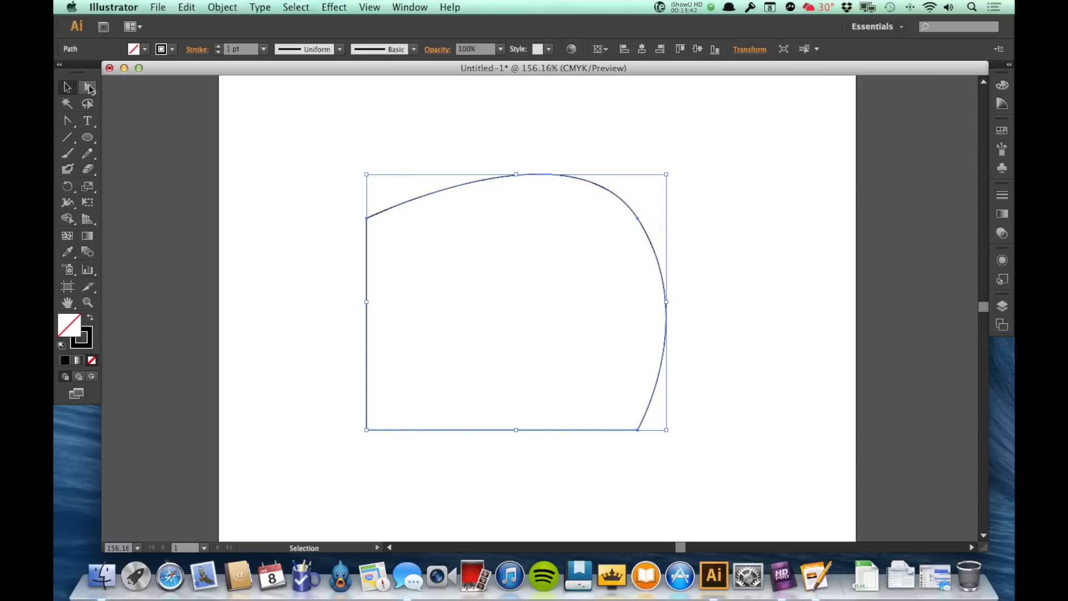
{"action": "left_click", "coordinate": [88, 87]}
{"action": "left_click", "coordinate": [323, 132]}
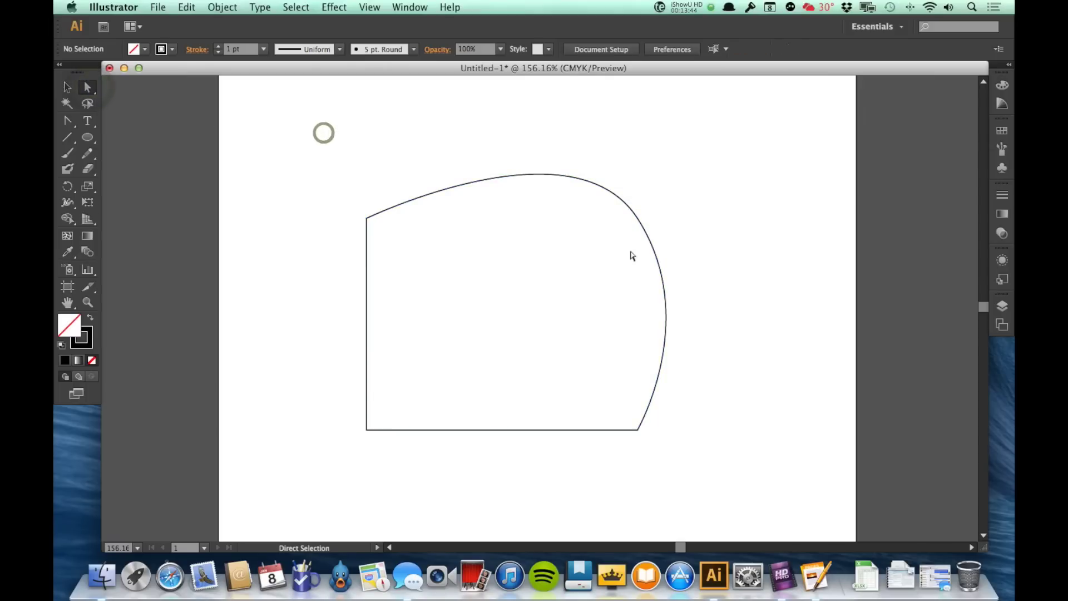
{"action": "left_click", "coordinate": [638, 220]}
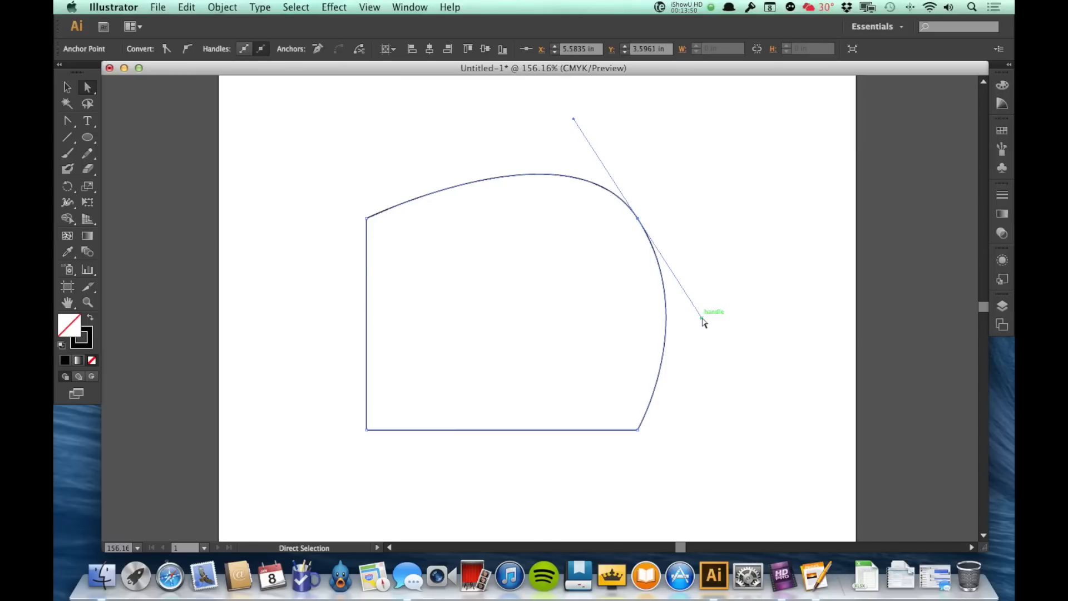
- Drag the top-right anchor's handles up and outward so the top edge arches higher
{"action": "left_click_drag", "start_coordinate": [702, 319], "coordinate": [667, 253]}
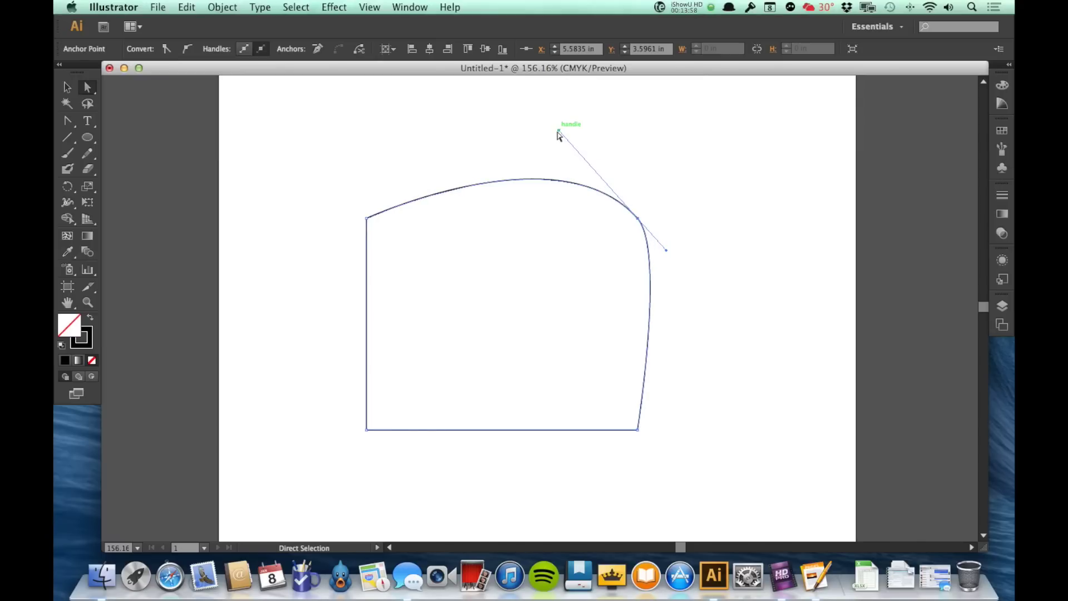
{"action": "left_click_drag", "start_coordinate": [558, 132], "coordinate": [527, 93]}
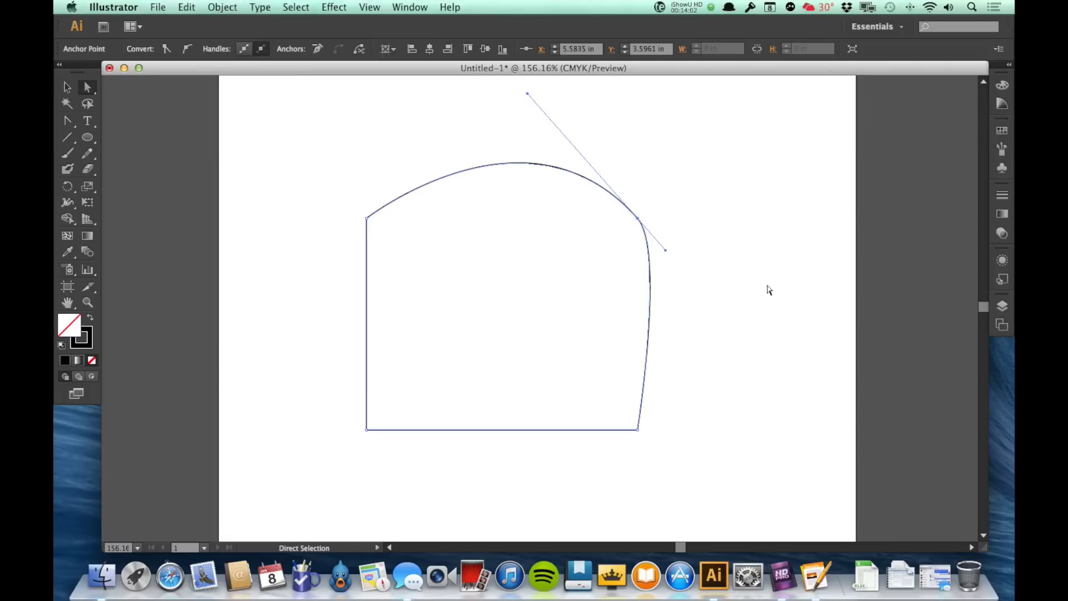
{"action": "left_click_drag", "start_coordinate": [666, 253], "coordinate": [669, 254]}
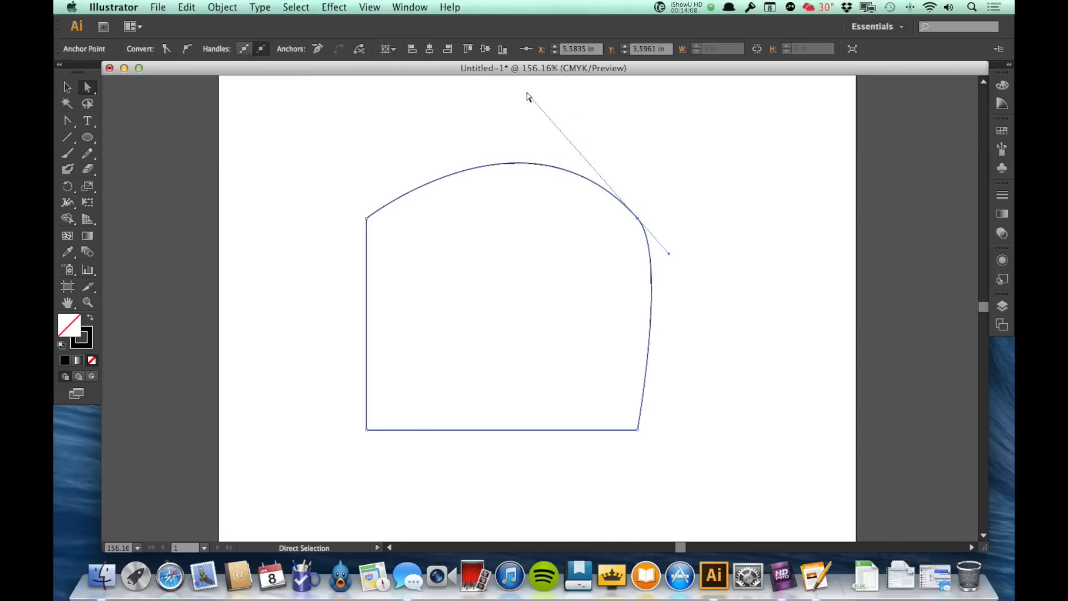
{"action": "left_click_drag", "start_coordinate": [527, 98], "coordinate": [508, 187]}
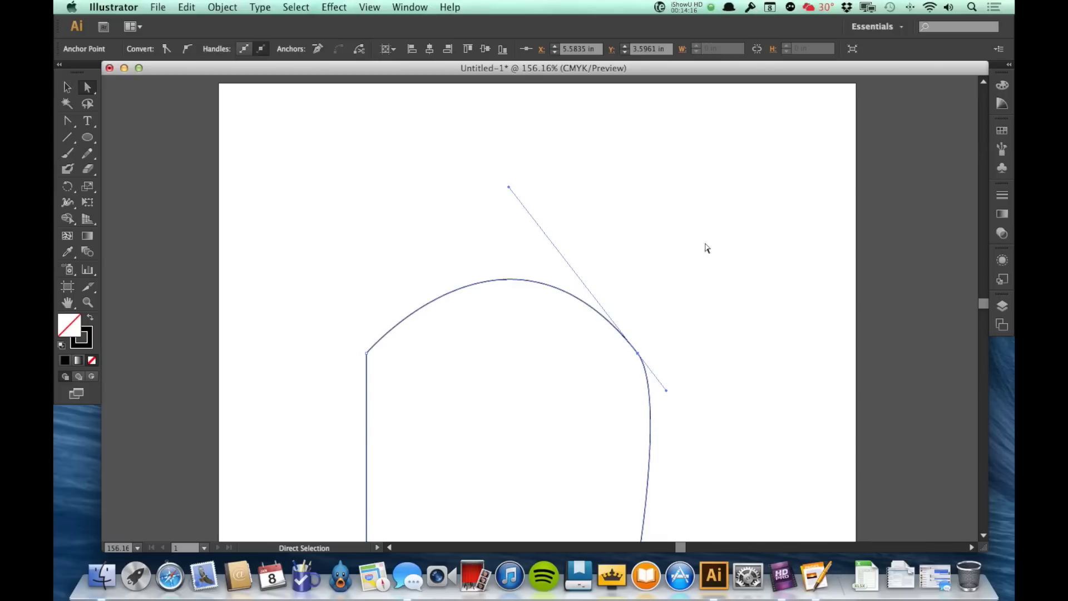
- Option-drag the lower handle inward independently and pull the top handle down into a wave curl
{"action": "scroll", "coordinate": [707, 248], "scroll_direction": "down", "scroll_amount": 5}
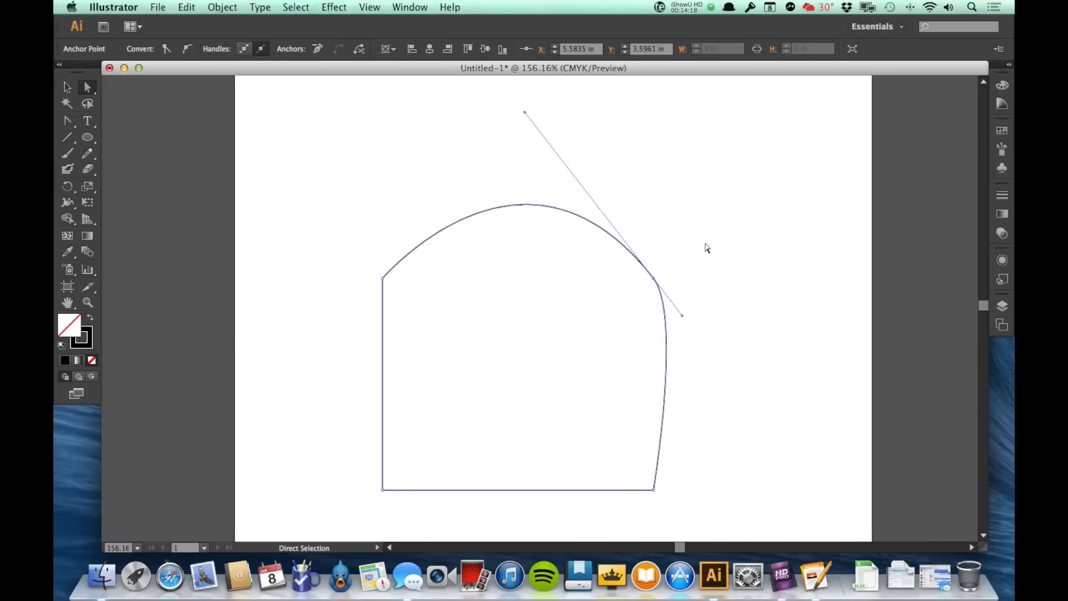
{"action": "scroll", "coordinate": [706, 248], "scroll_direction": "up", "scroll_amount": 1}
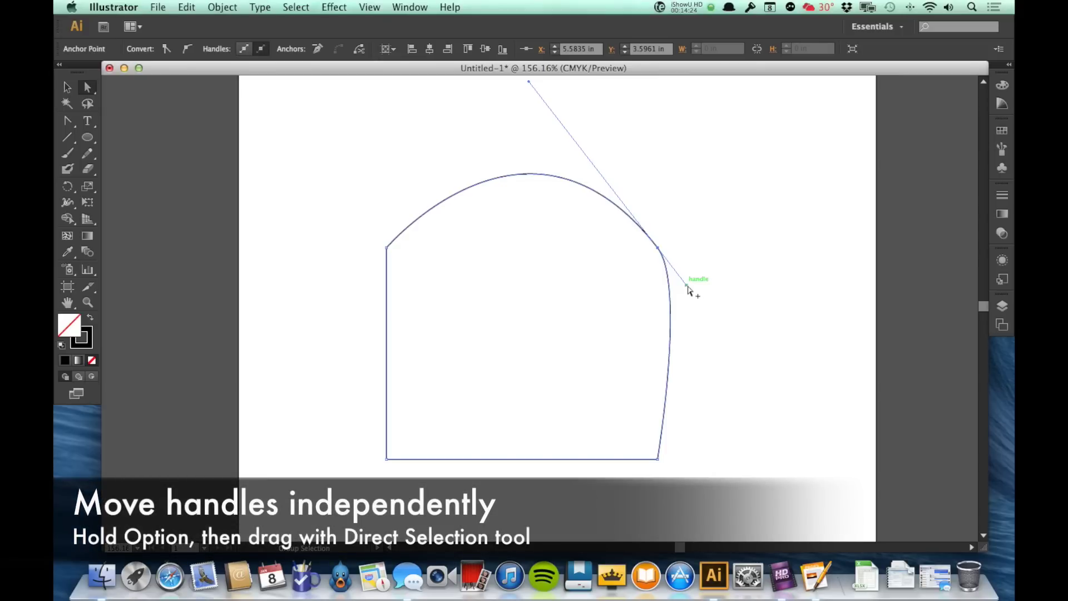
{"action": "left_click_drag", "start_coordinate": [687, 285], "coordinate": [461, 242]}
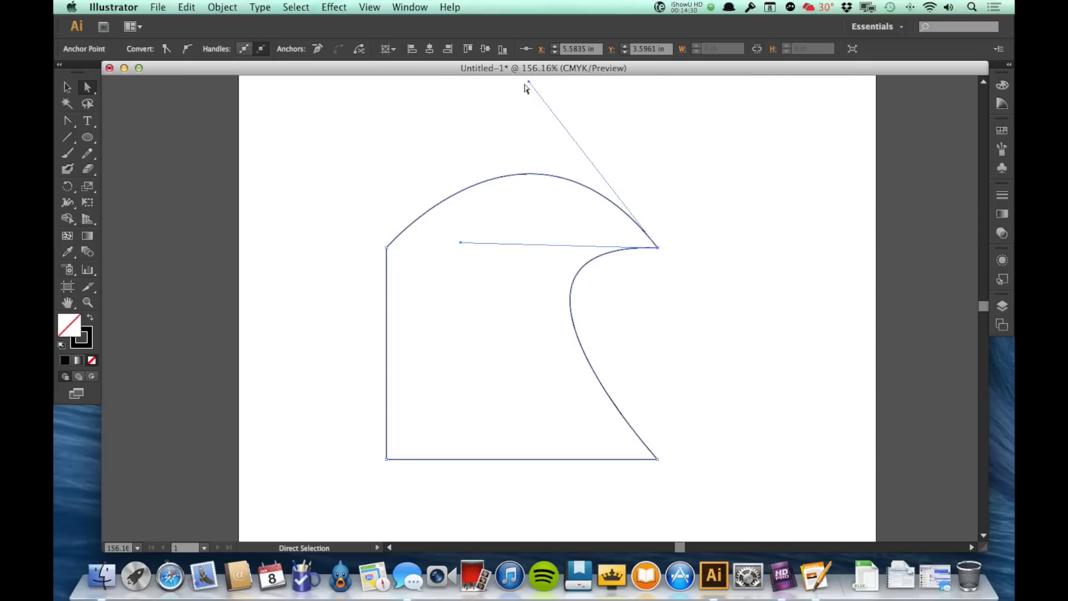
{"action": "left_click_drag", "start_coordinate": [529, 83], "coordinate": [518, 55]}
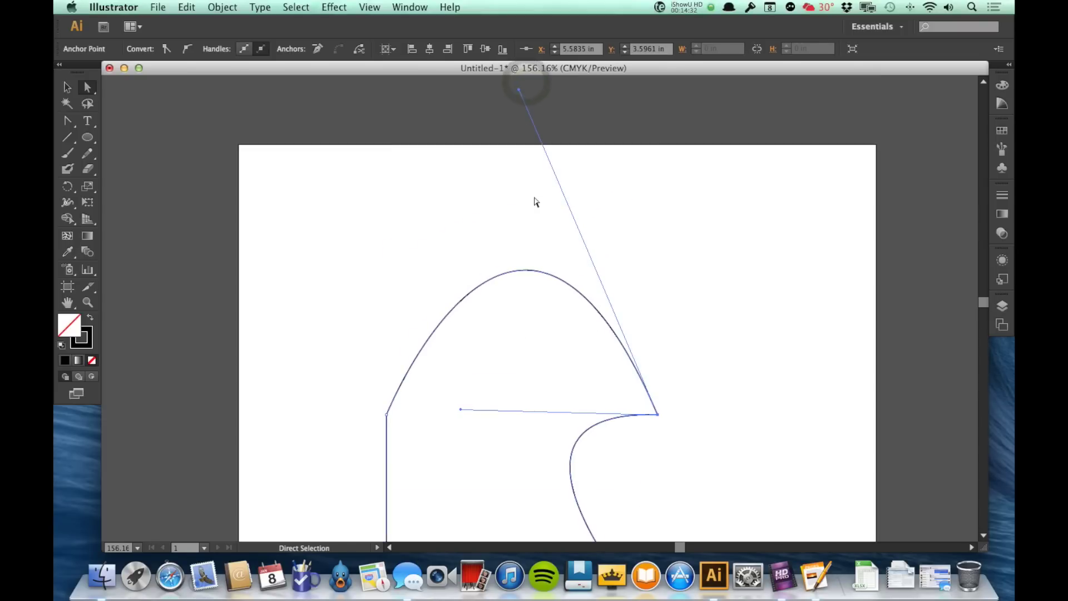
{"action": "scroll", "coordinate": [523, 185], "scroll_direction": "up", "scroll_amount": 2}
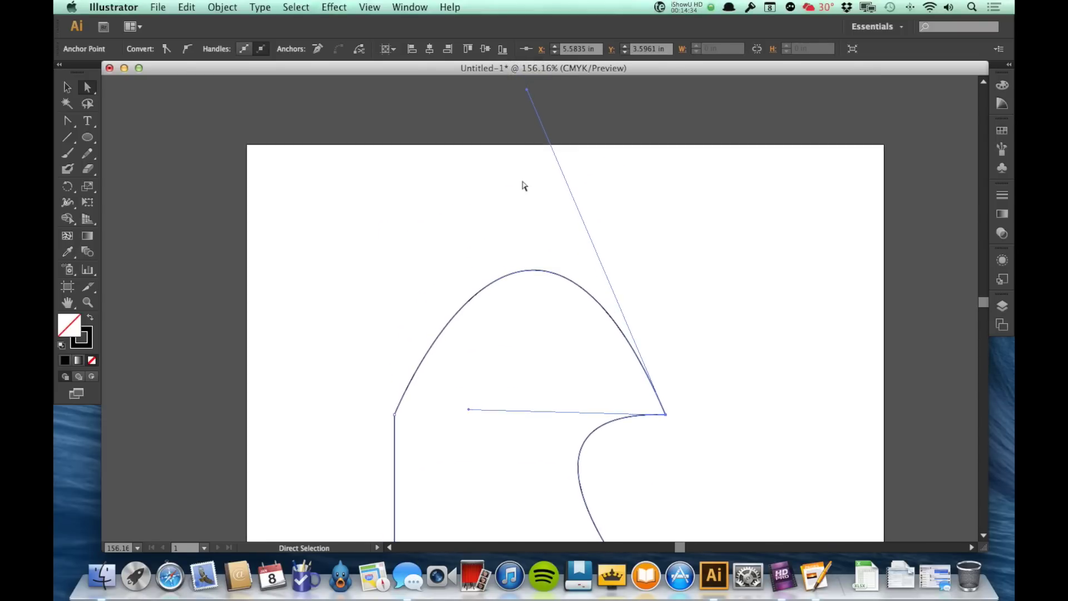
{"action": "left_click_drag", "start_coordinate": [527, 89], "coordinate": [502, 247]}
{"action": "scroll", "coordinate": [771, 424], "scroll_direction": "down", "scroll_amount": 5}
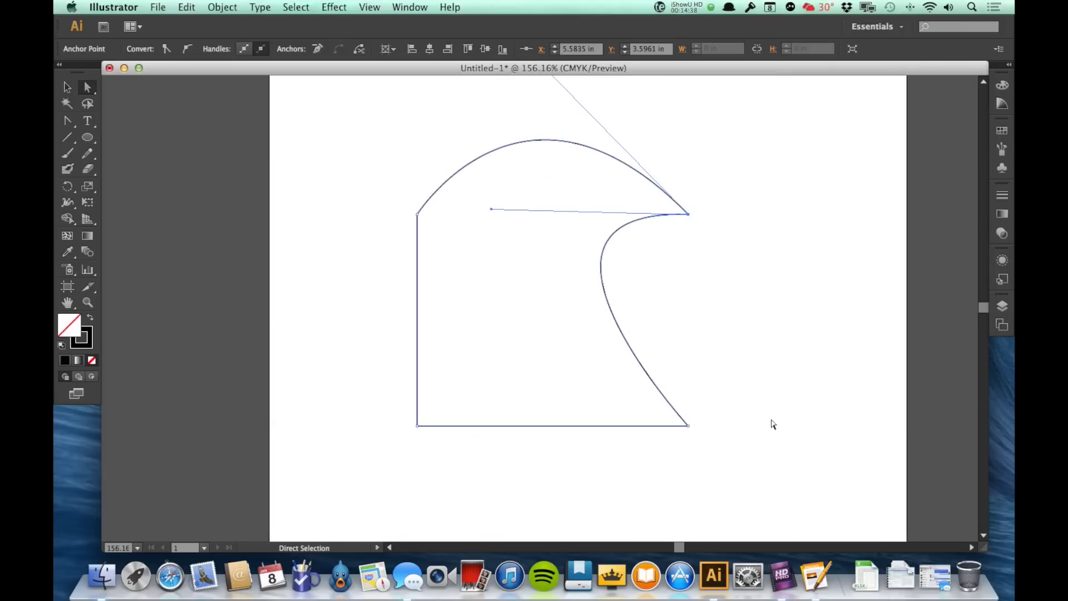
- Remove the top-left anchor, nudge the curl's handle, and lower the wave's tip point
{"action": "key", "text": "minus"}
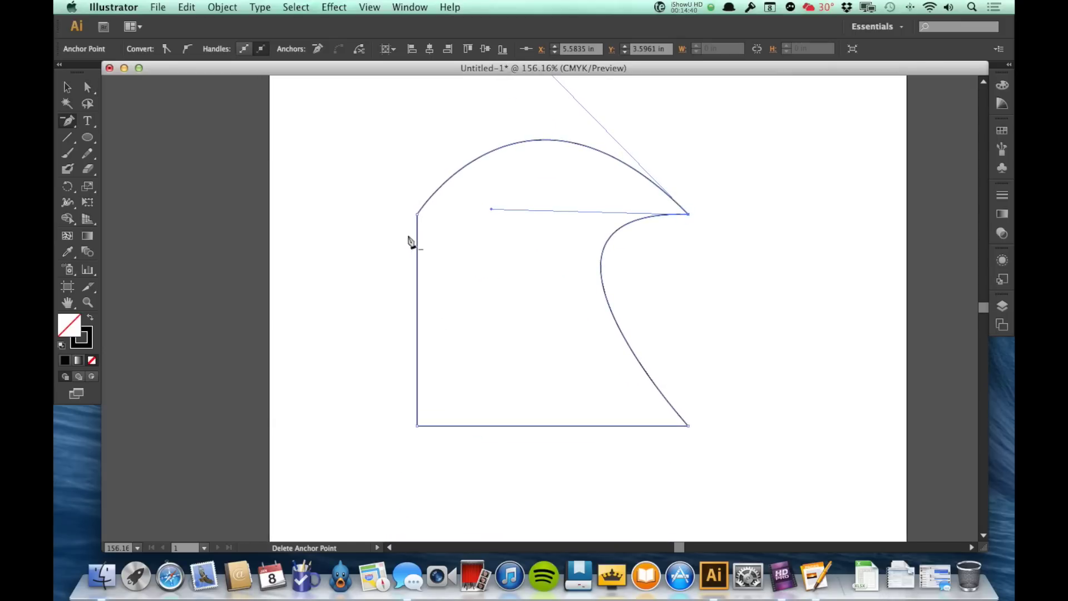
{"action": "left_click", "coordinate": [417, 214]}
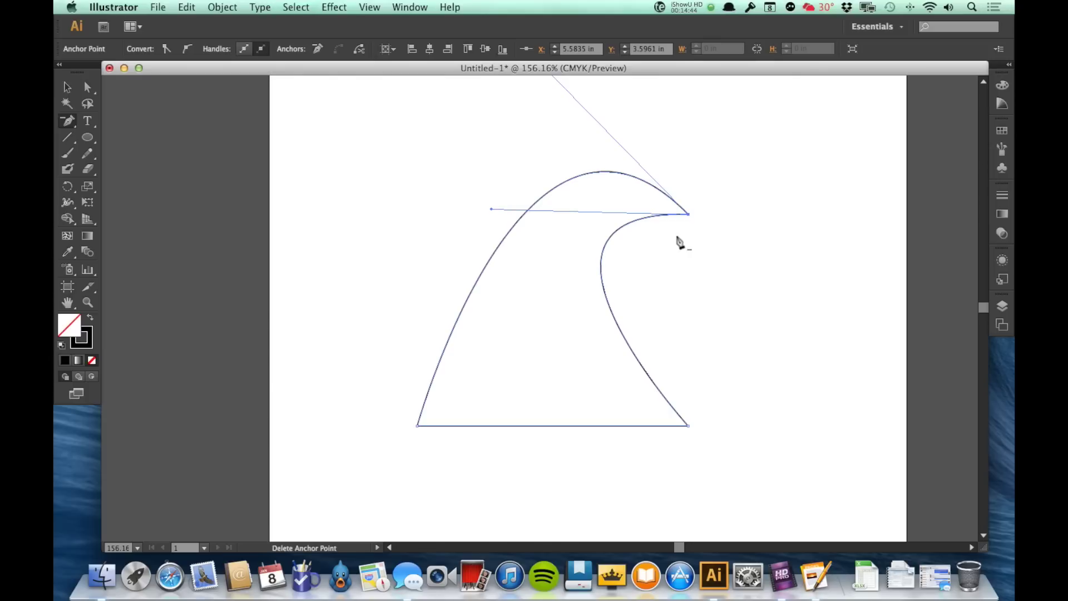
{"action": "key", "text": "a"}
{"action": "left_click_drag", "start_coordinate": [492, 210], "coordinate": [491, 220]}
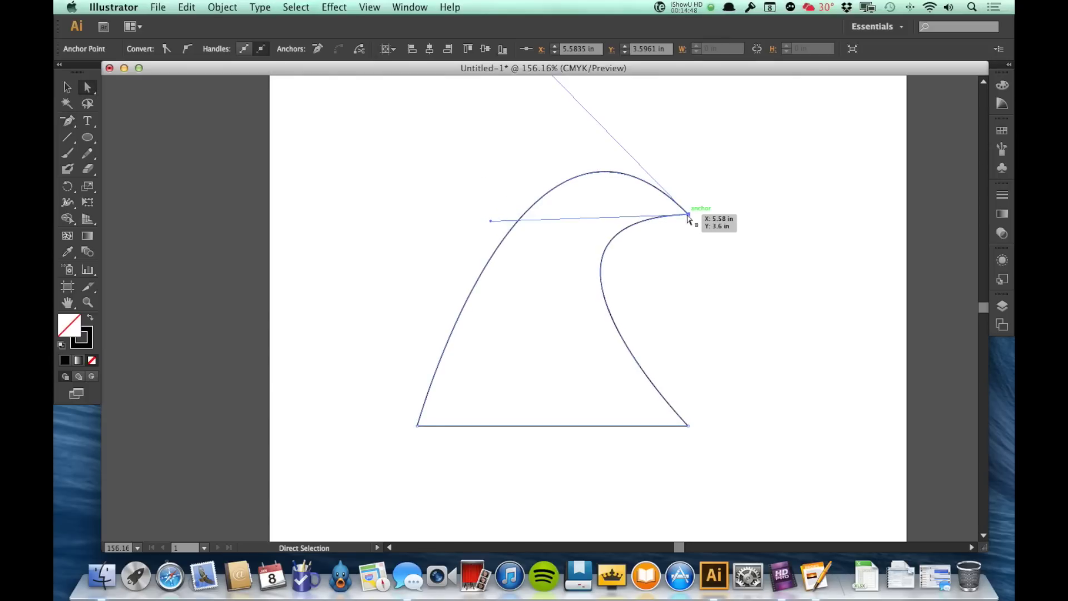
{"action": "left_click_drag", "start_coordinate": [688, 213], "coordinate": [697, 246]}
{"action": "left_click", "coordinate": [758, 222]}
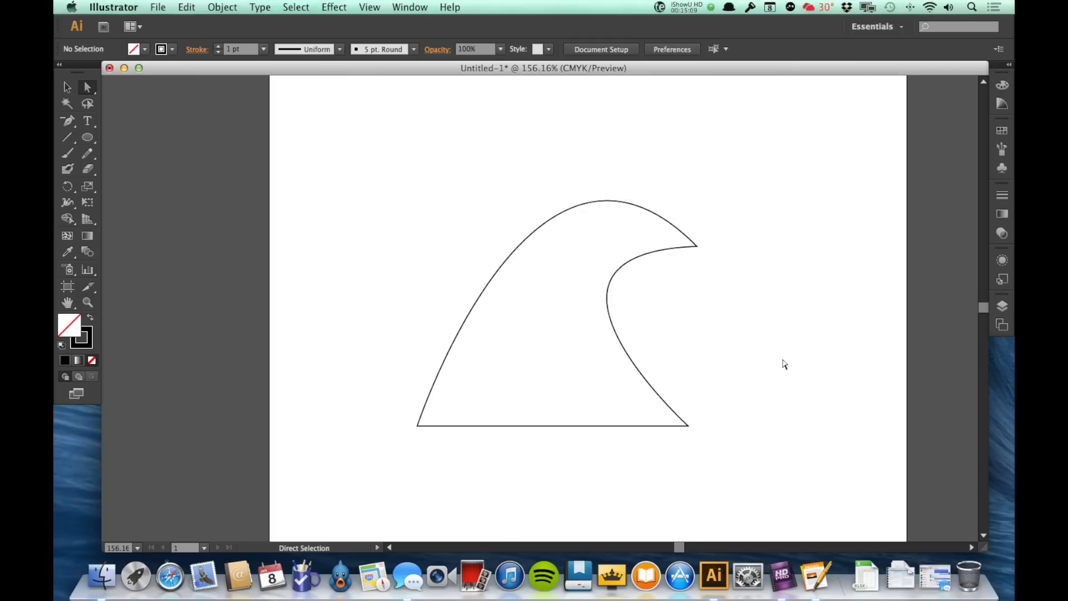
- Marquee-select the wave shape and delete it
{"action": "key", "text": "v"}
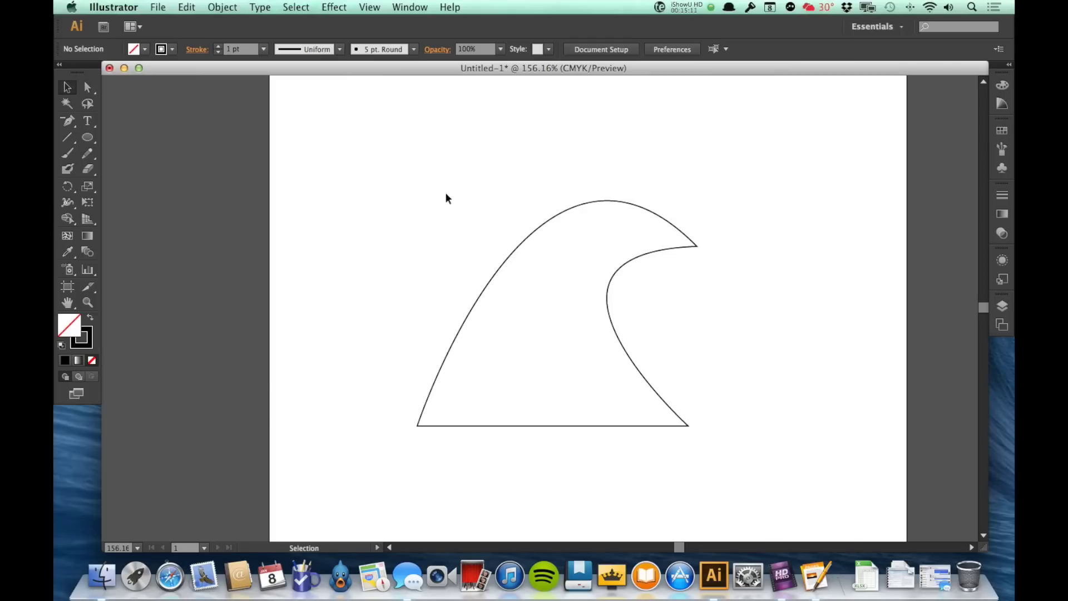
{"action": "left_click_drag", "start_coordinate": [436, 188], "coordinate": [700, 426]}
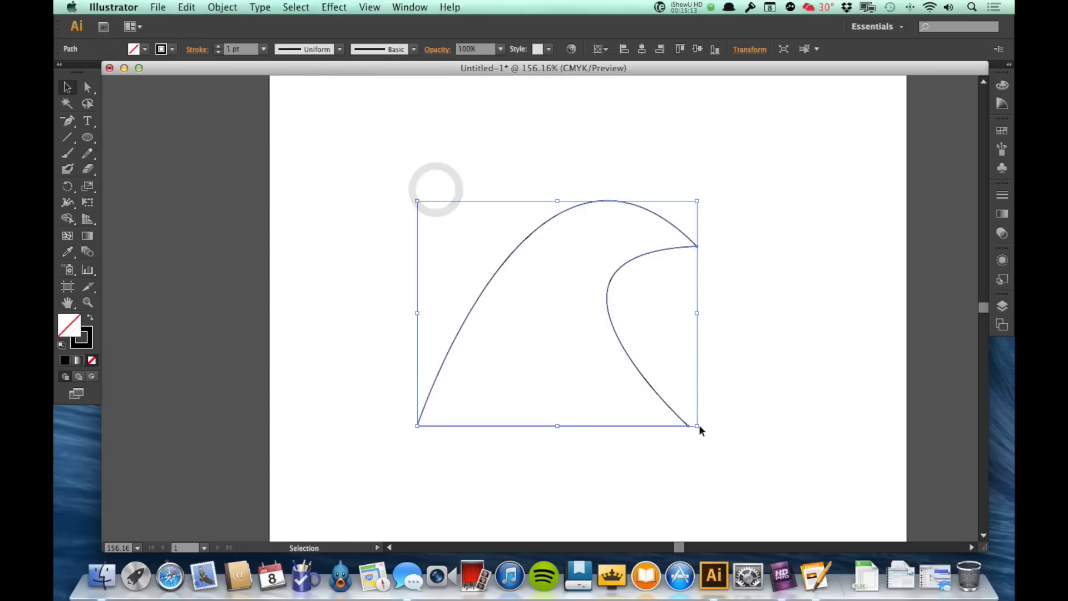
{"action": "key", "text": "Delete"}
{"action": "key", "text": "space"}
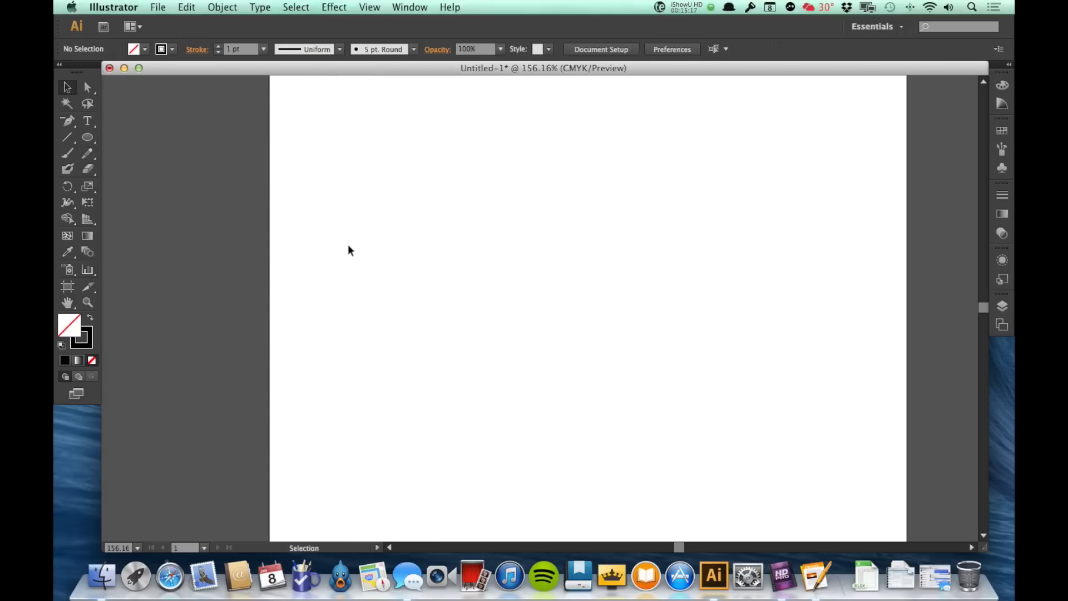
- Draw a three-point Pen path and Alt-drag its upper corner into a smooth curve
{"action": "key", "text": "p"}
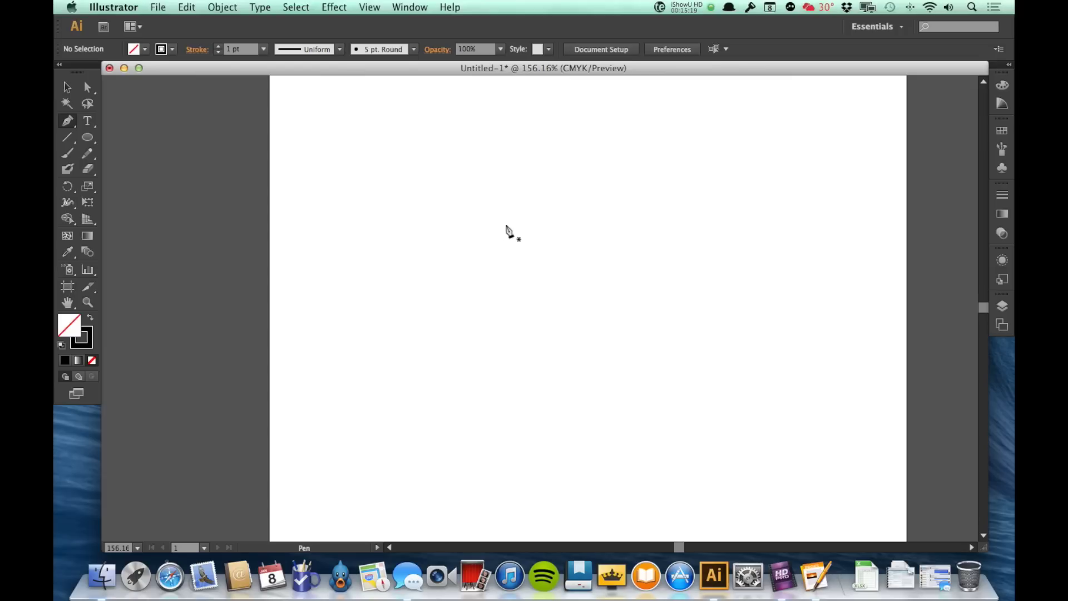
{"action": "left_click", "coordinate": [474, 229]}
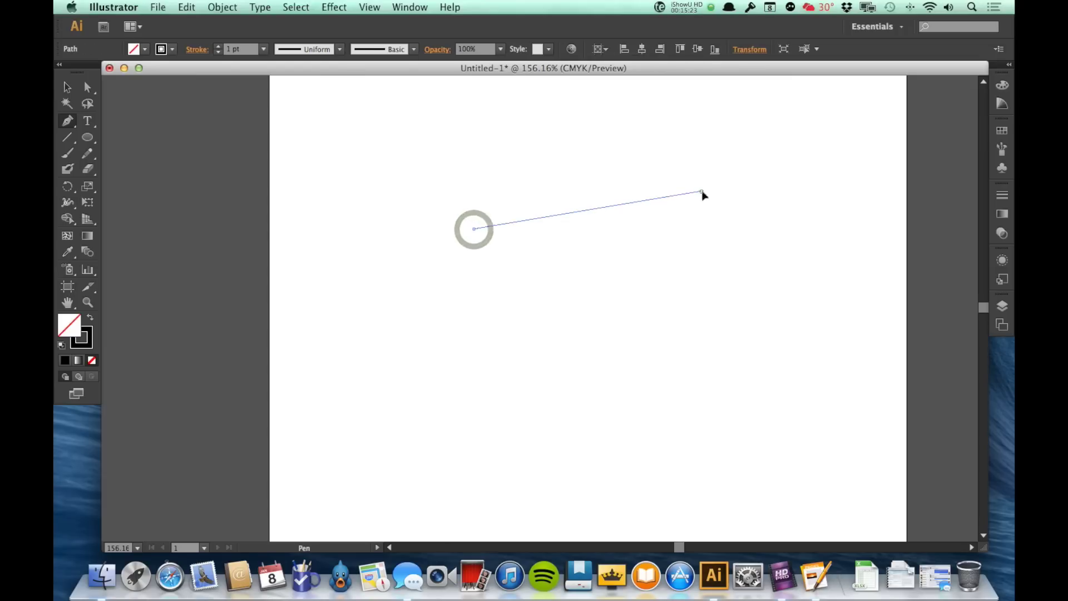
{"action": "left_click", "coordinate": [701, 191]}
{"action": "left_click", "coordinate": [738, 392]}
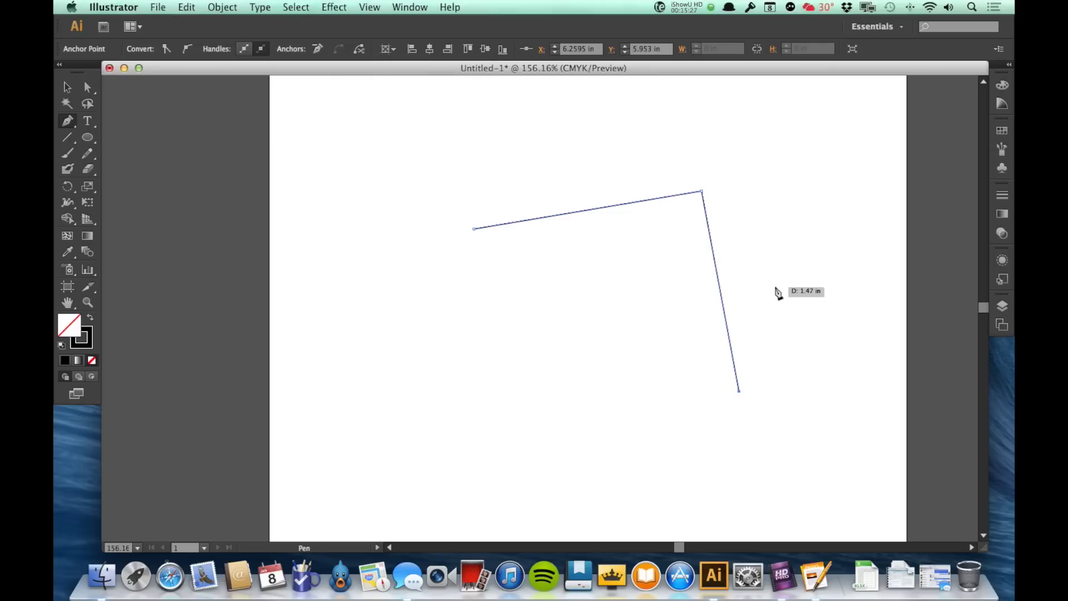
{"action": "key", "text": "ctrl"}
{"action": "key", "text": "alt"}
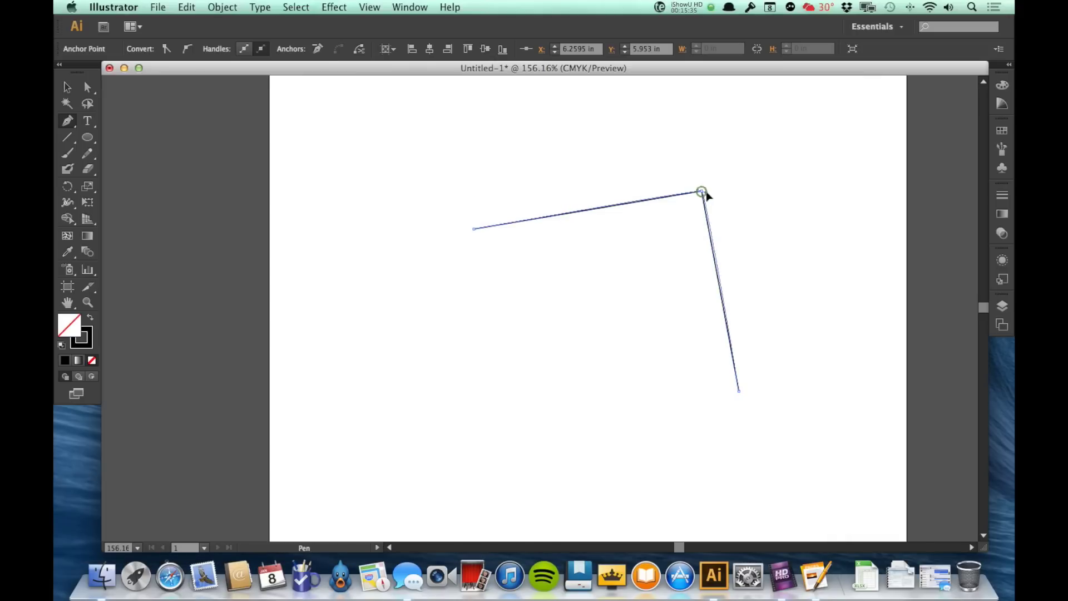
{"action": "left_click_drag", "start_coordinate": [702, 192], "coordinate": [764, 238]}
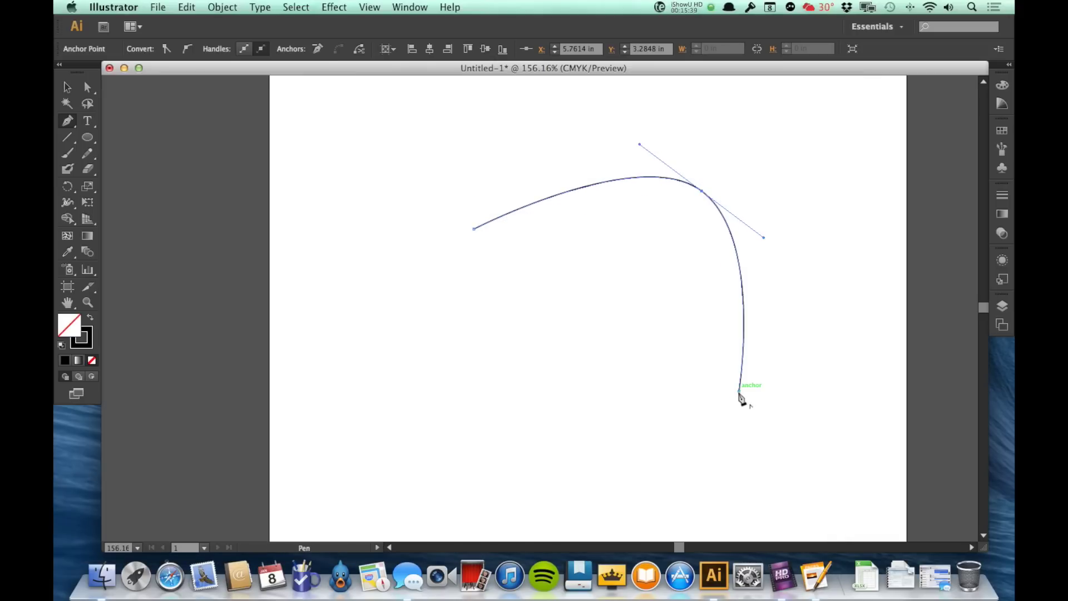
- Continue the path with three more corner points running left along the bottom
{"action": "left_click", "coordinate": [631, 416]}
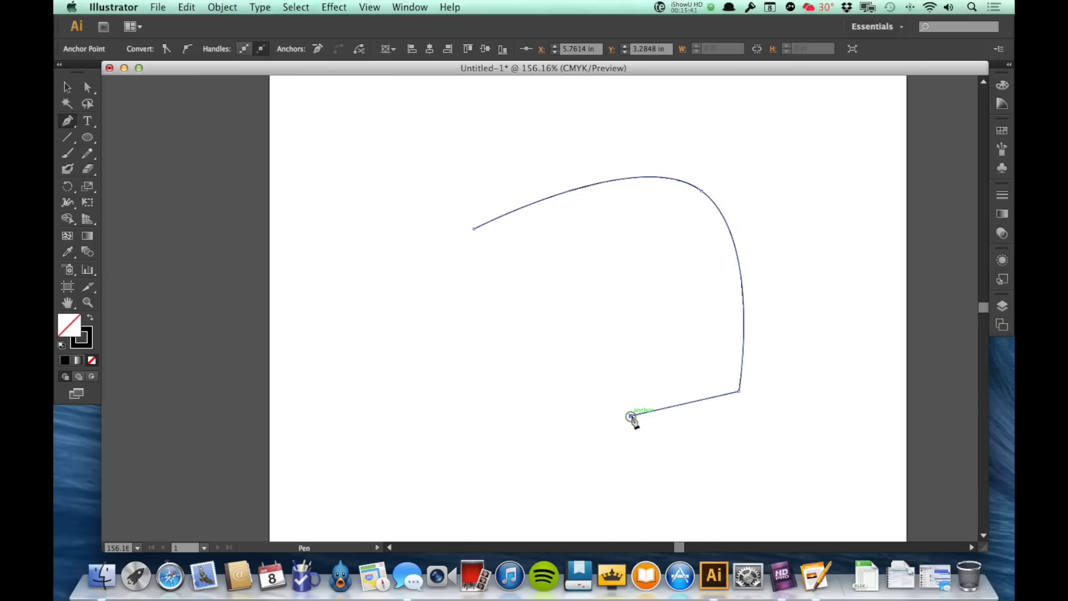
{"action": "left_click", "coordinate": [503, 350]}
{"action": "left_click", "coordinate": [438, 368]}
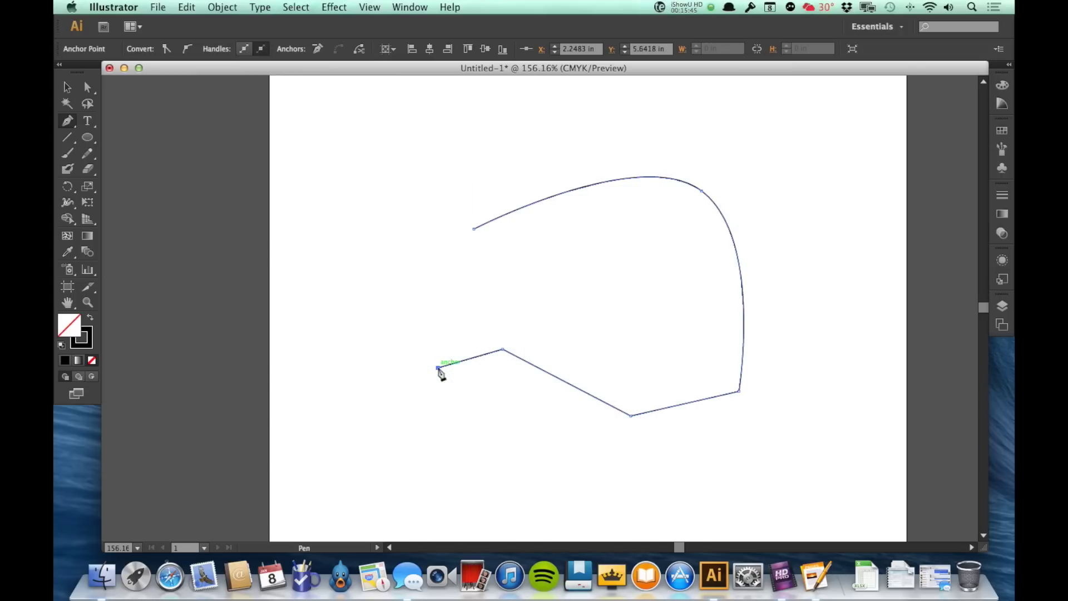
- Alt-drag the middle, bottom and right corners smooth, then add a final point further left
{"action": "key", "text": "alt"}
{"action": "left_click_drag", "start_coordinate": [503, 349], "coordinate": [470, 347]}
{"action": "left_click_drag", "start_coordinate": [470, 351], "coordinate": [471, 349]}
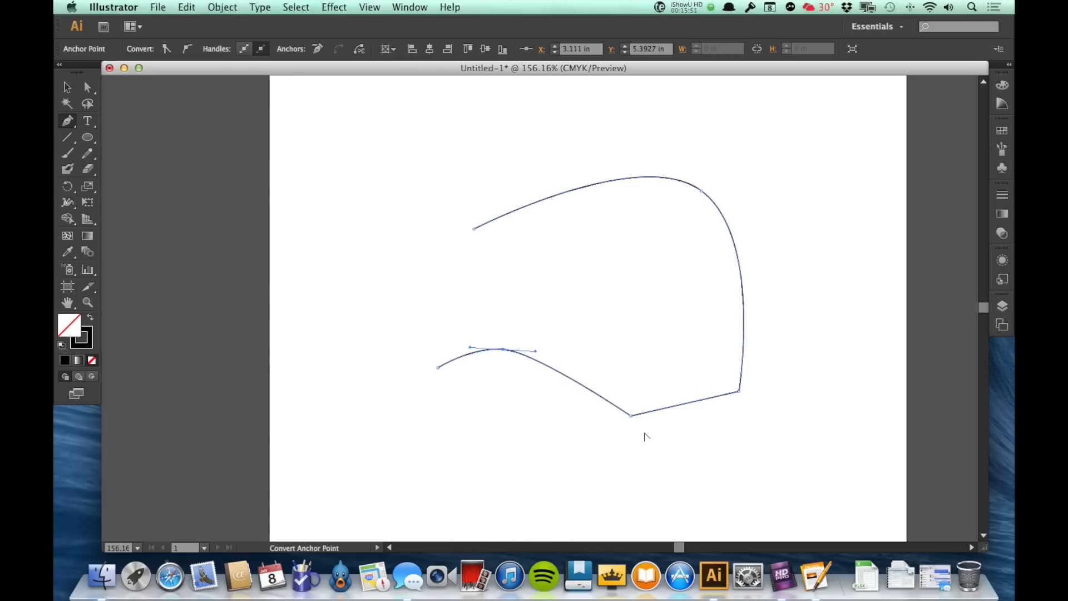
{"action": "left_click_drag", "start_coordinate": [631, 417], "coordinate": [596, 412]}
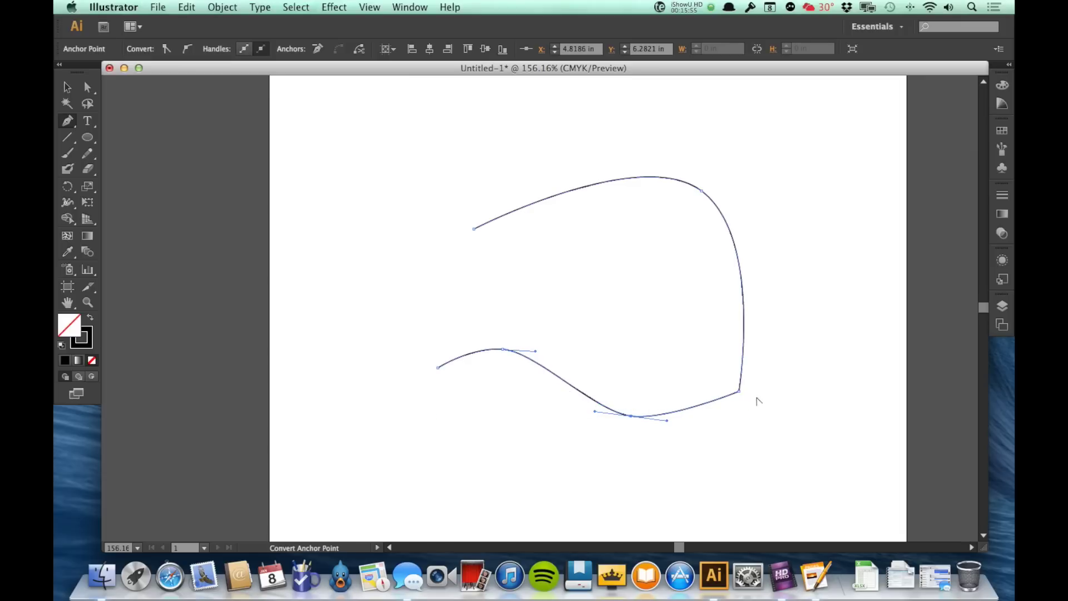
{"action": "left_click", "coordinate": [739, 391], "text": "alt"}
{"action": "left_click_drag", "start_coordinate": [739, 391], "coordinate": [727, 404]}
{"action": "left_click", "coordinate": [378, 343]}
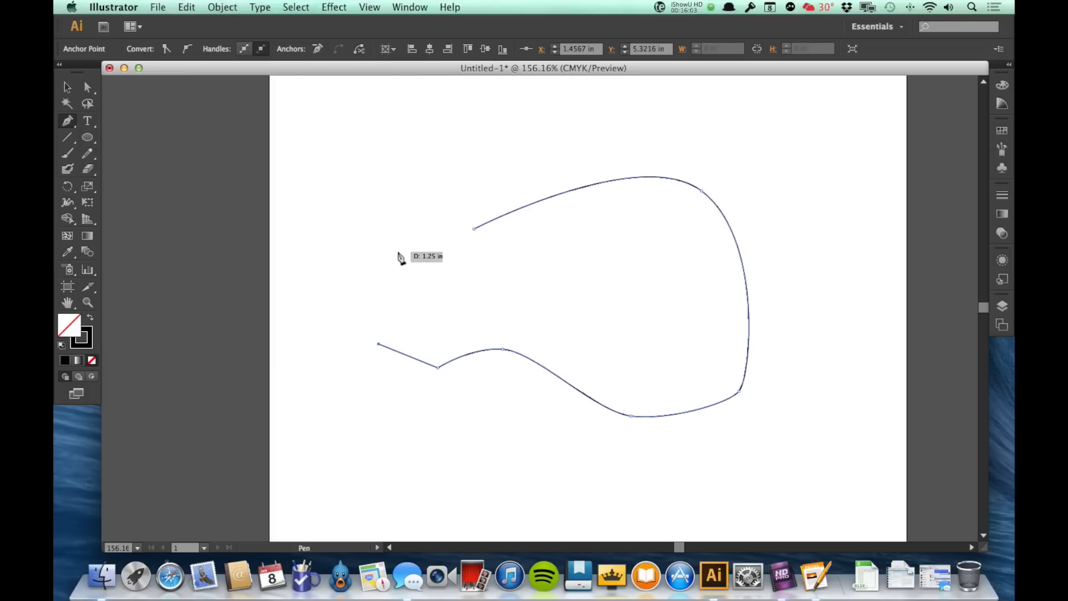
- Delete the old path and draw a new arching Pen path with three curved points
{"action": "key", "text": "super+a"}
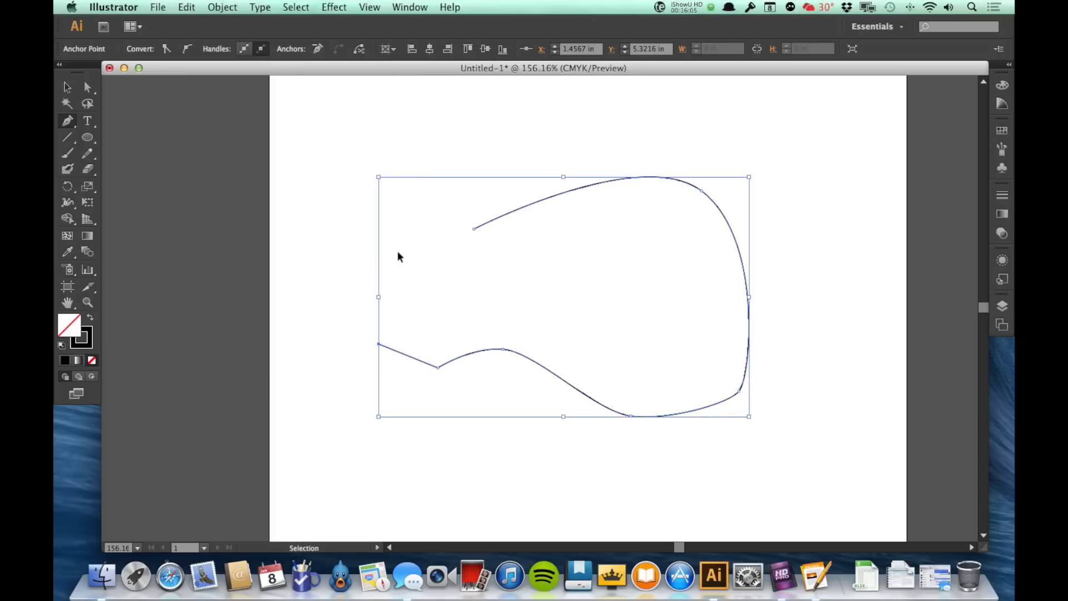
{"action": "key", "text": "Delete"}
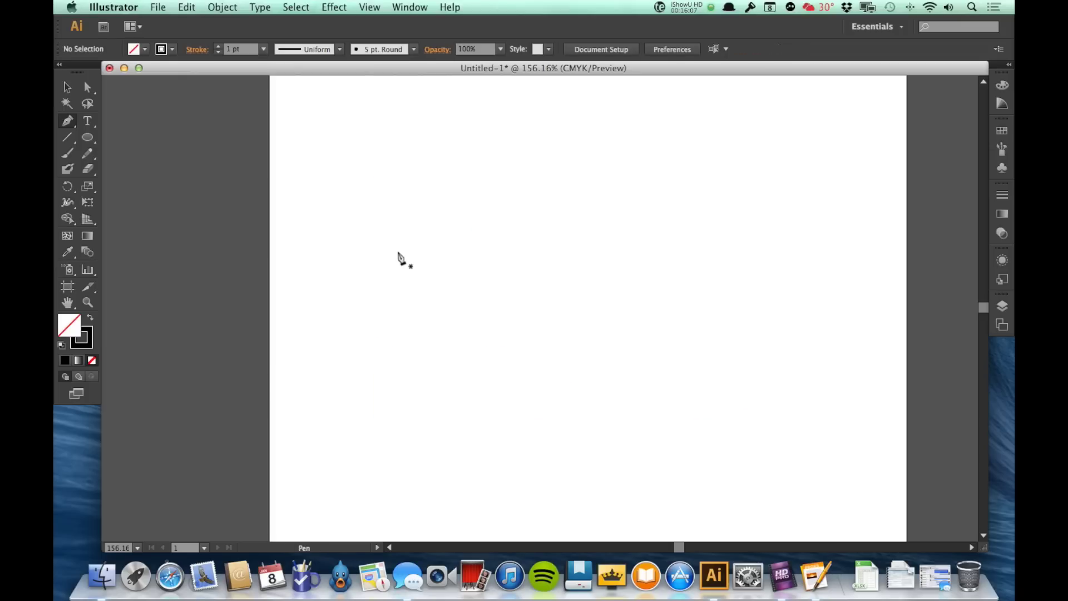
{"action": "left_click", "coordinate": [374, 269]}
{"action": "left_click_drag", "start_coordinate": [465, 193], "coordinate": [505, 191]}
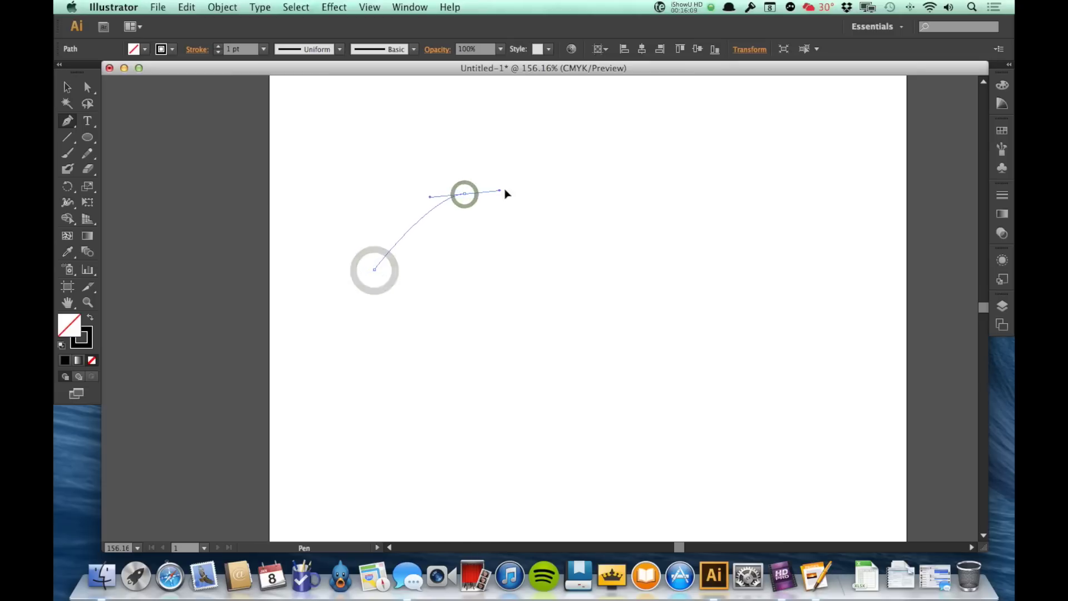
{"action": "left_click_drag", "start_coordinate": [626, 193], "coordinate": [673, 233]}
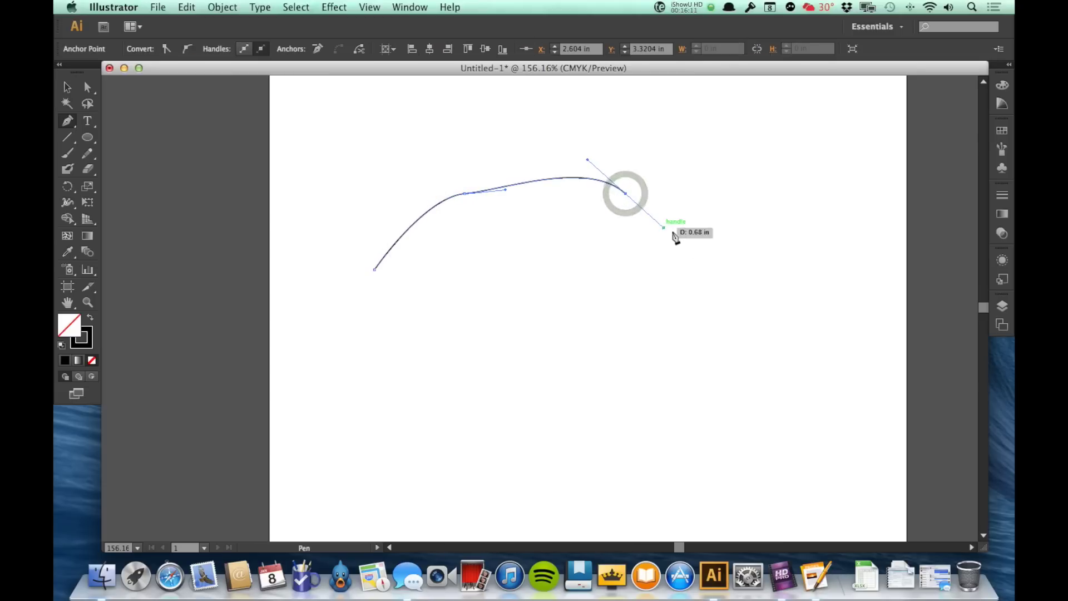
{"action": "left_click_drag", "start_coordinate": [715, 306], "coordinate": [697, 321]}
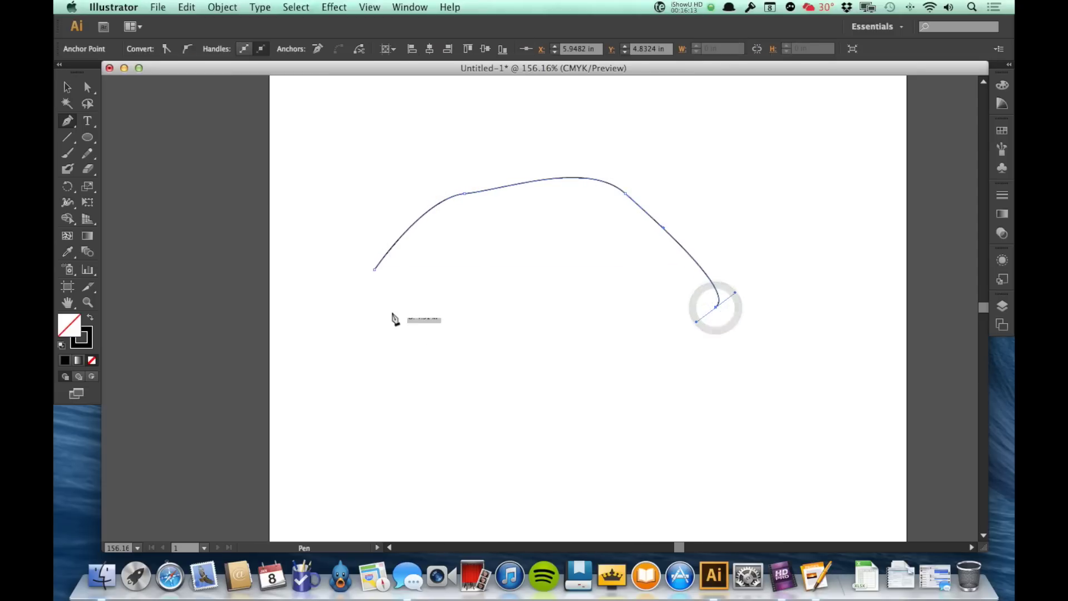
- Paint a thick curved brush stroke at the lower right
{"action": "key", "text": "b"}
{"action": "mouse_move", "coordinate": [734, 477]}
{"action": "left_mouse_down"}
{"action": "mouse_move", "coordinate": [760, 428]}
{"action": "mouse_move", "coordinate": [847, 405]}
{"action": "left_mouse_up"}
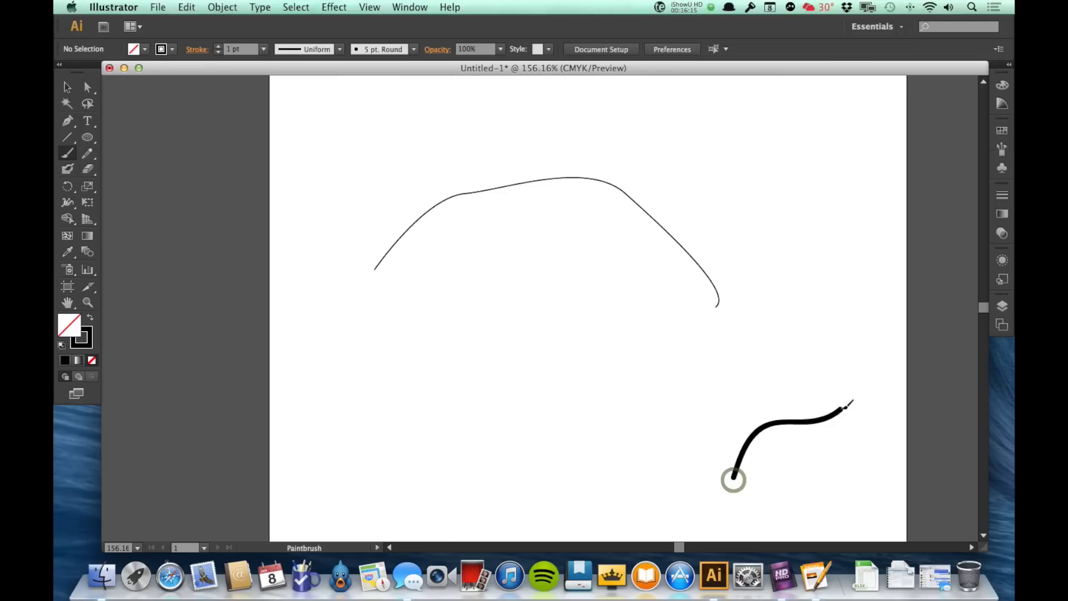
{"action": "key", "text": "p"}
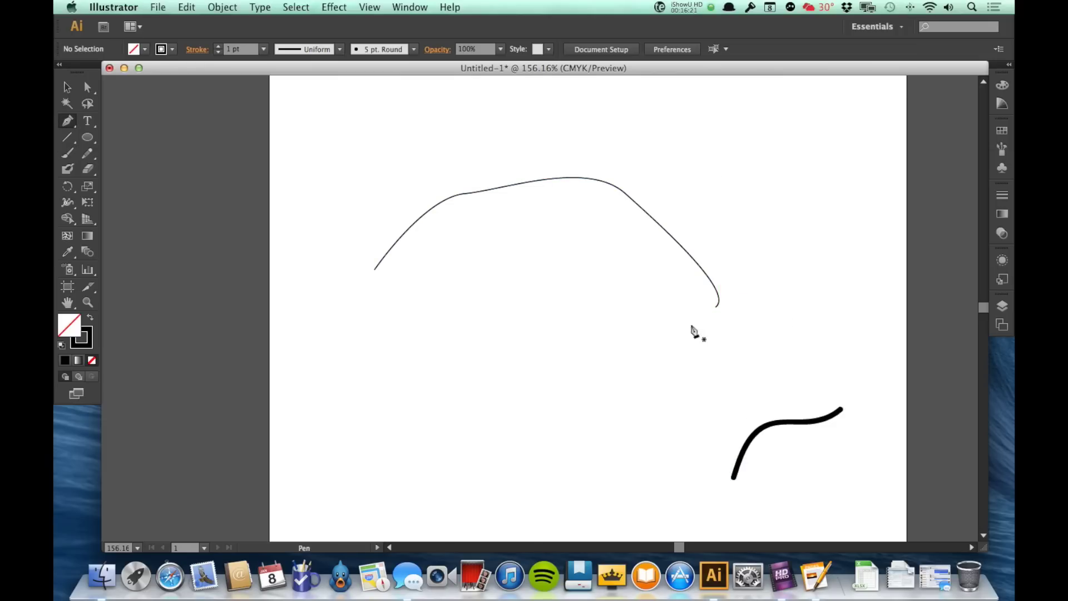
- Start a stray separate curve and remove it again
{"action": "left_click", "coordinate": [613, 362]}
{"action": "left_click_drag", "start_coordinate": [515, 368], "coordinate": [466, 401]}
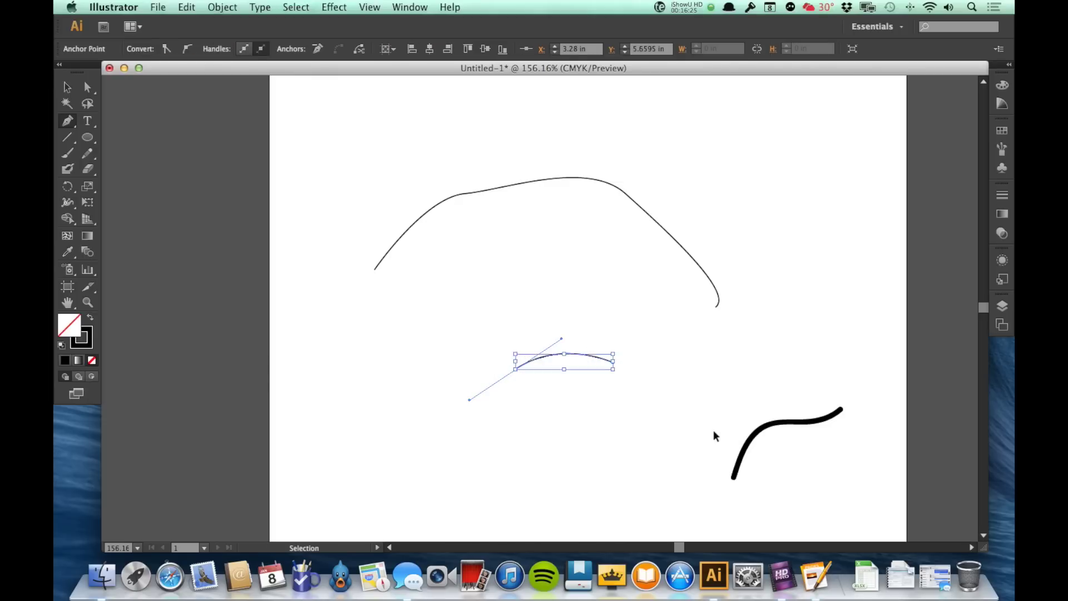
{"action": "key", "text": "BackSpace"}
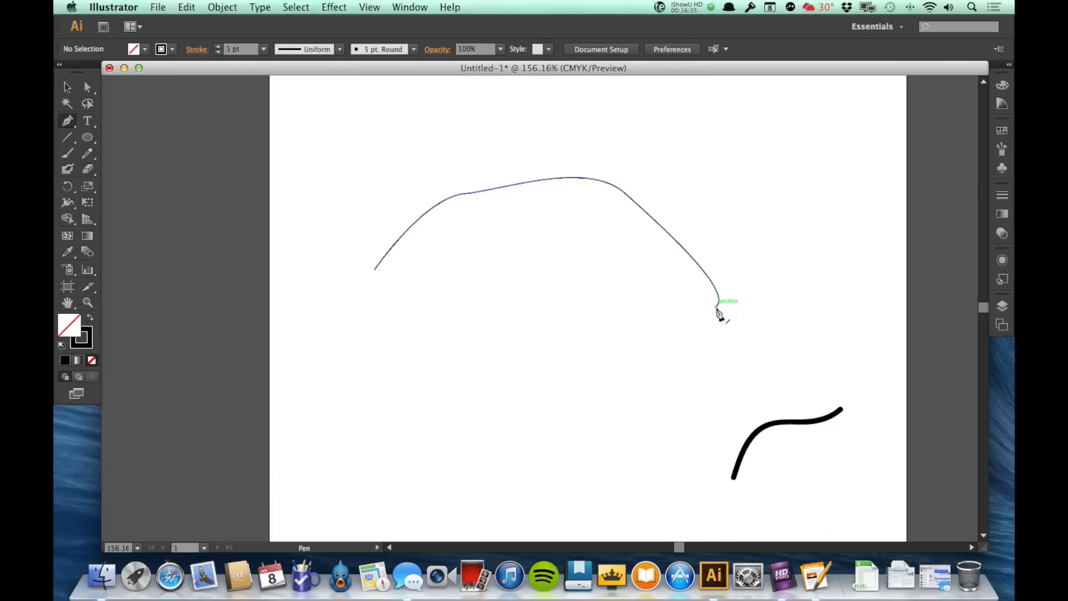
- Extend the arch from its end with three curved points hooking back, then lengthen the last handle
{"action": "left_click", "coordinate": [717, 306]}
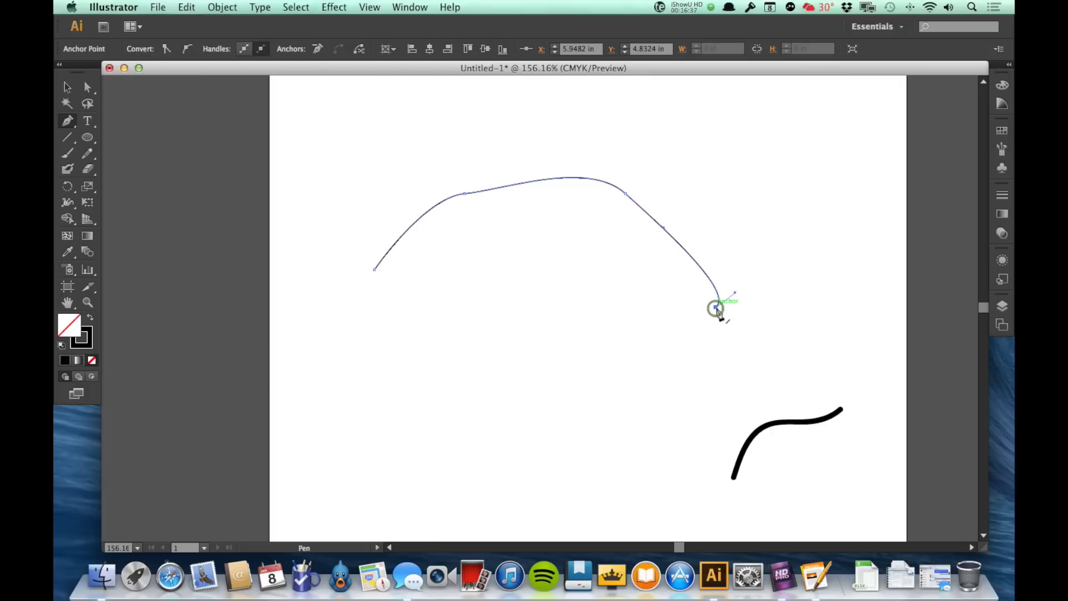
{"action": "left_click_drag", "start_coordinate": [572, 307], "coordinate": [541, 338]}
{"action": "left_click_drag", "start_coordinate": [520, 419], "coordinate": [541, 446]}
{"action": "left_click_drag", "start_coordinate": [651, 399], "coordinate": [696, 400]}
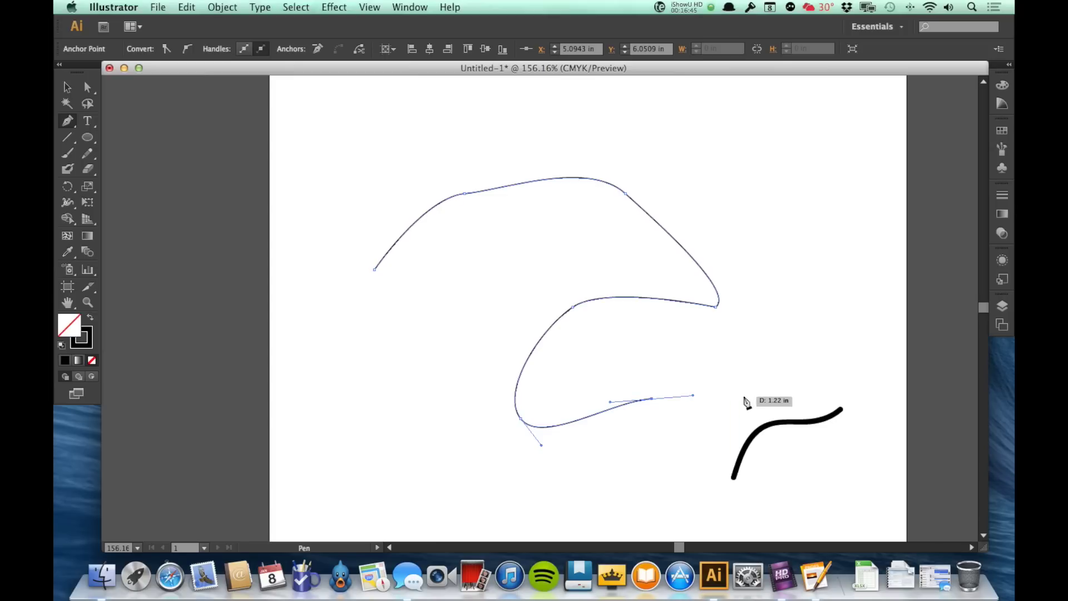
{"action": "key", "text": "a"}
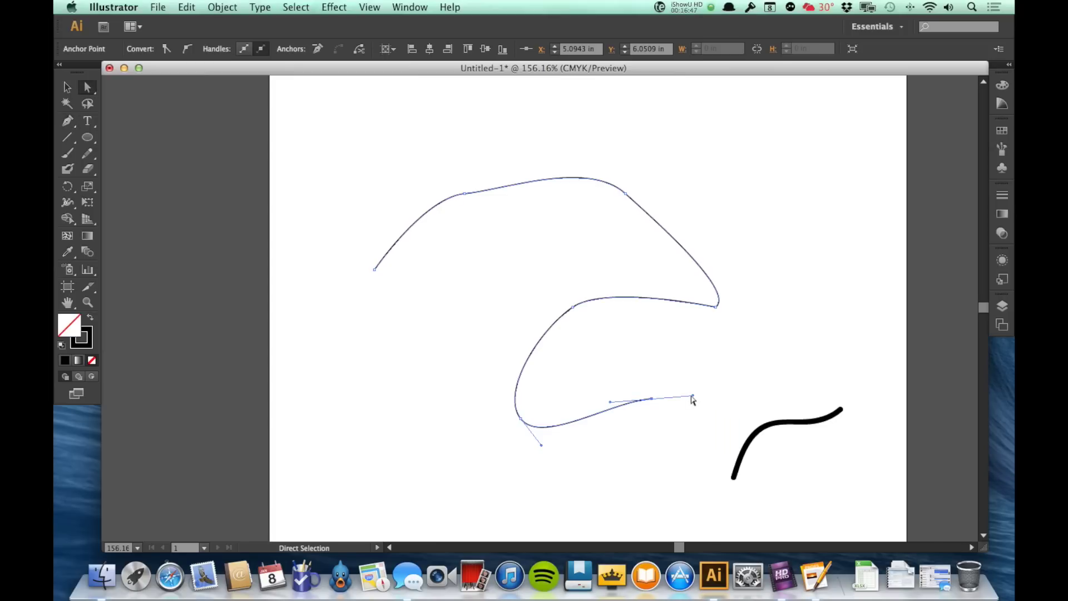
{"action": "left_click_drag", "start_coordinate": [696, 399], "coordinate": [753, 390]}
{"action": "left_click", "coordinate": [755, 395]}
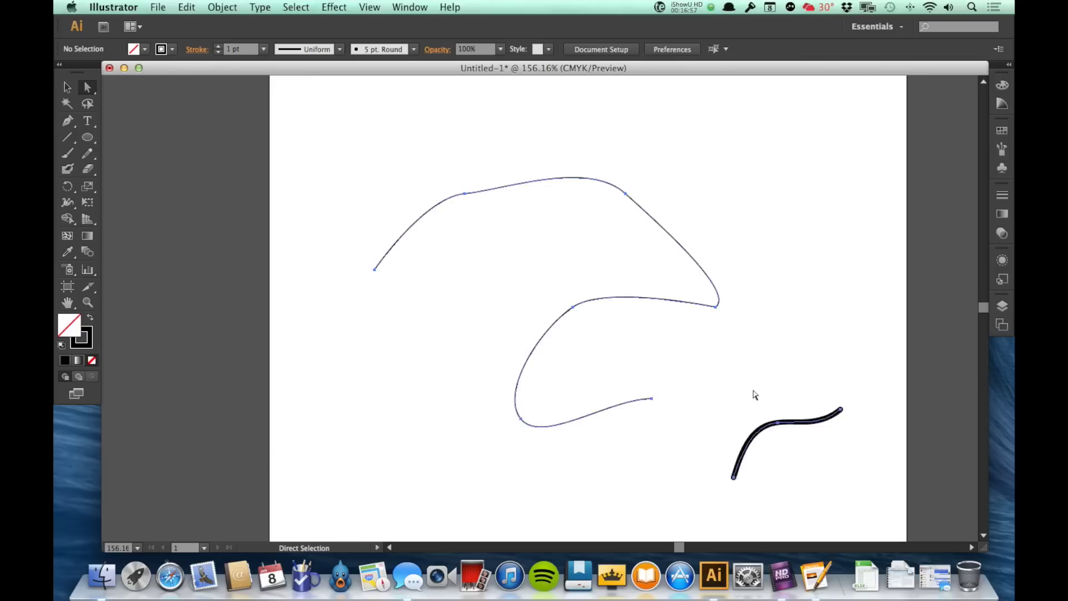
- Clear all artwork and draw a Pen curve leaving horizontally and bending down to vertical
{"action": "key", "text": "super+a"}
{"action": "key", "text": "BackSpace"}
{"action": "key", "text": "p"}
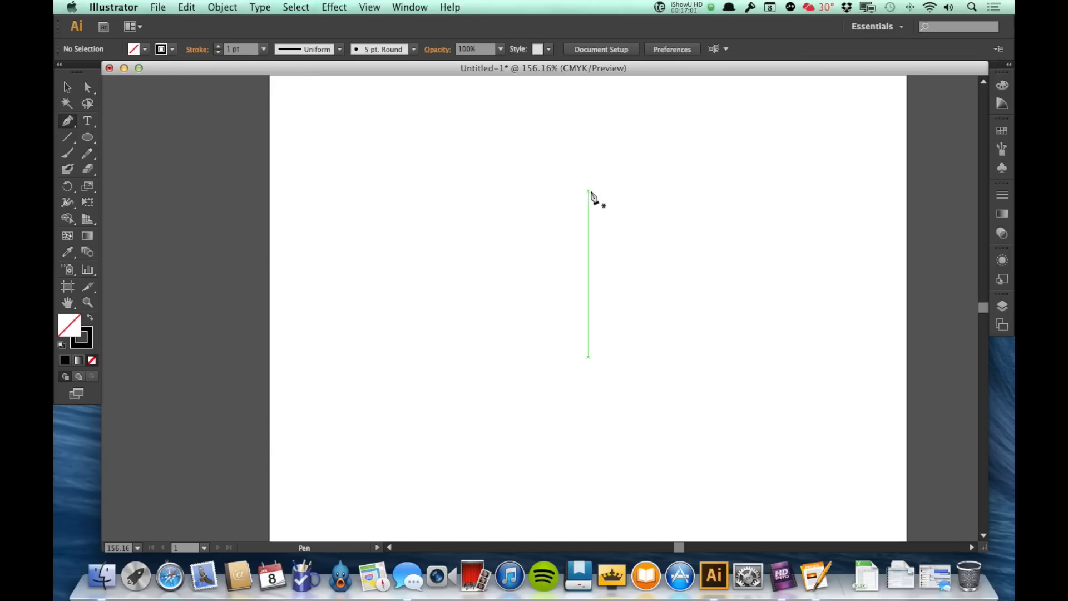
{"action": "left_click", "coordinate": [589, 192]}
{"action": "left_click_drag", "start_coordinate": [596, 190], "coordinate": [662, 195]}
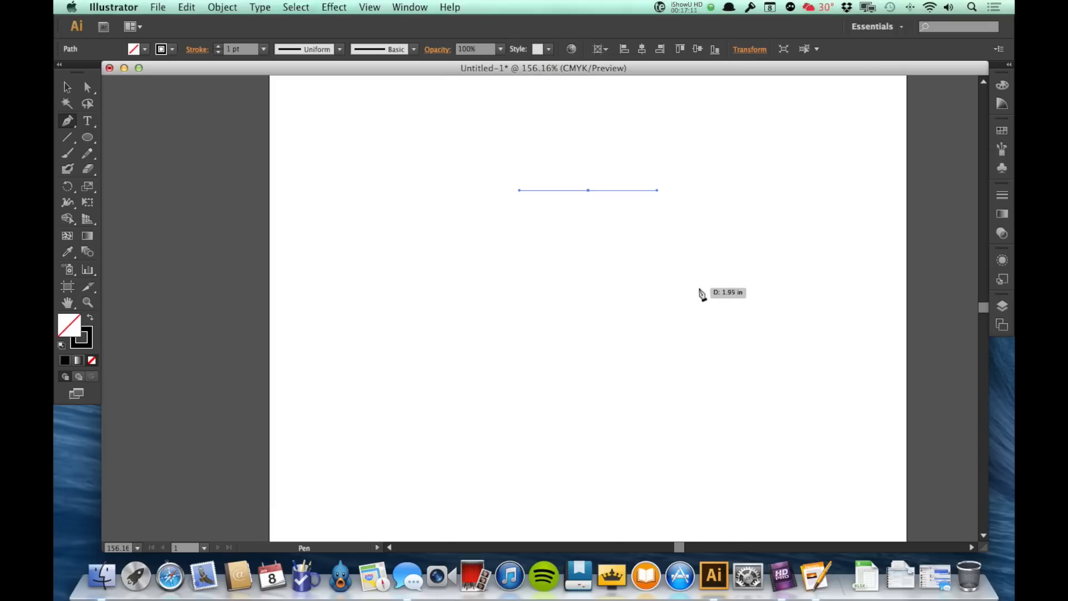
{"action": "left_click_drag", "start_coordinate": [693, 295], "coordinate": [694, 354]}
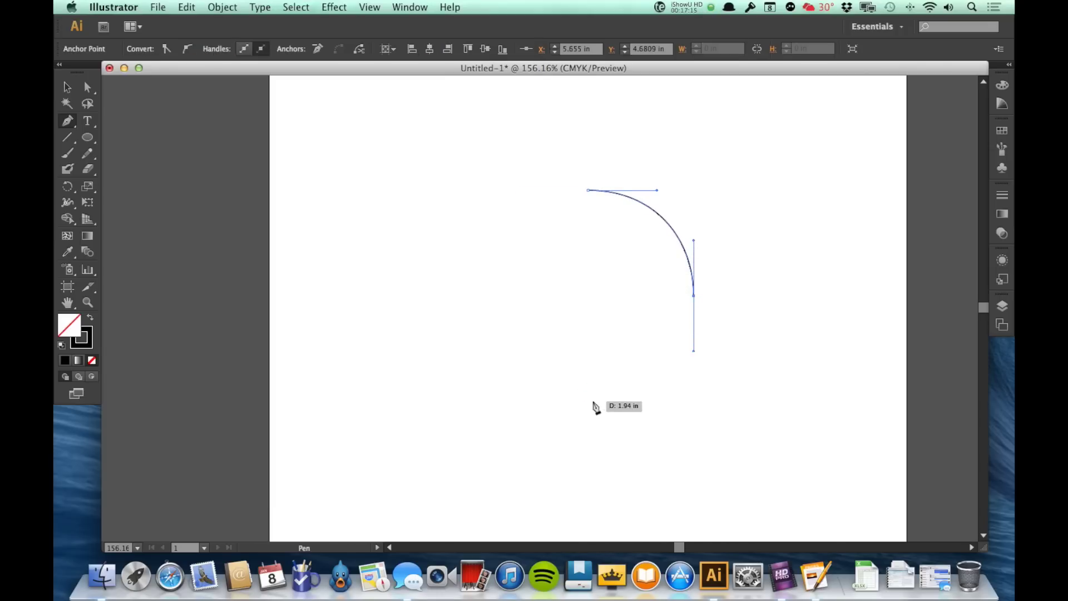